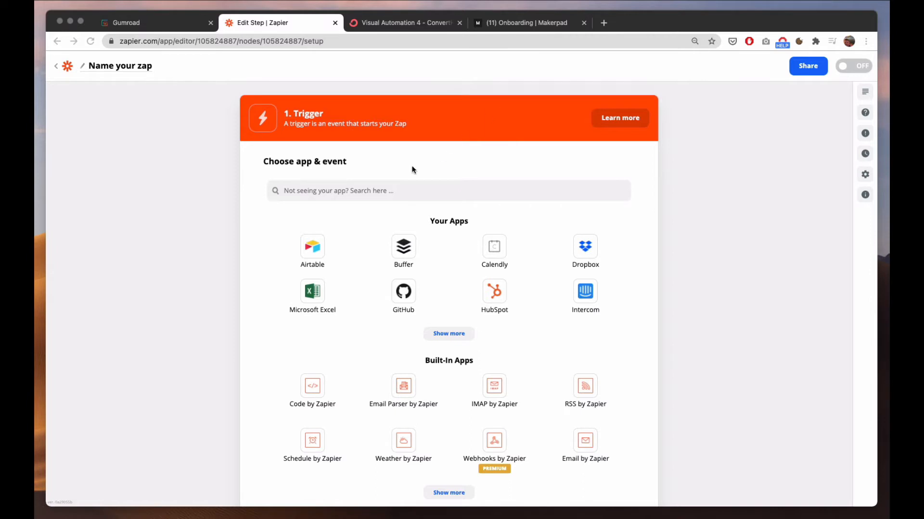
Choose Gumroad as the trigger app with Sale as the trigger event.
left_click(337, 191)
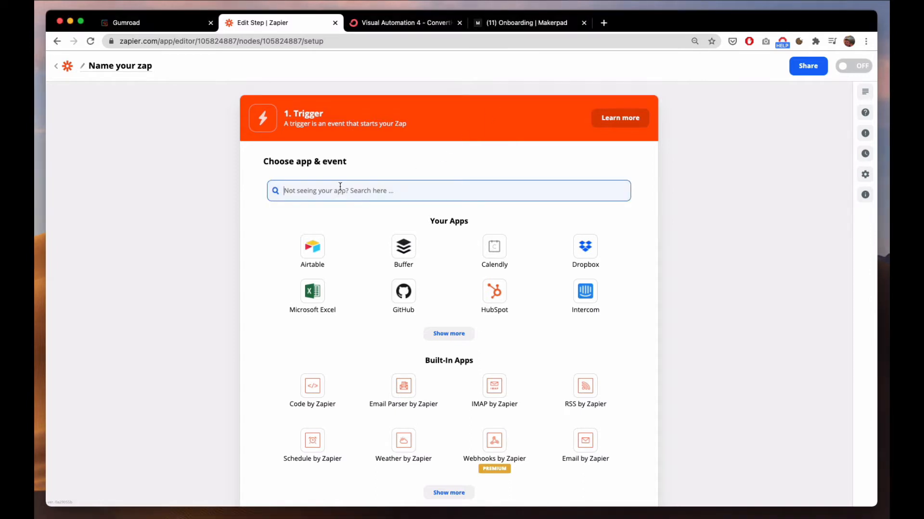
type("gumroad")
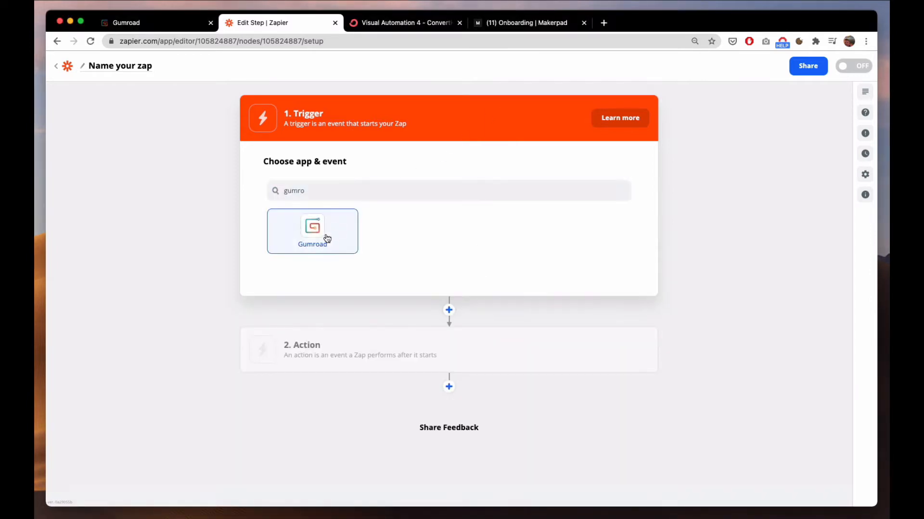
left_click(322, 239)
left_click(317, 244)
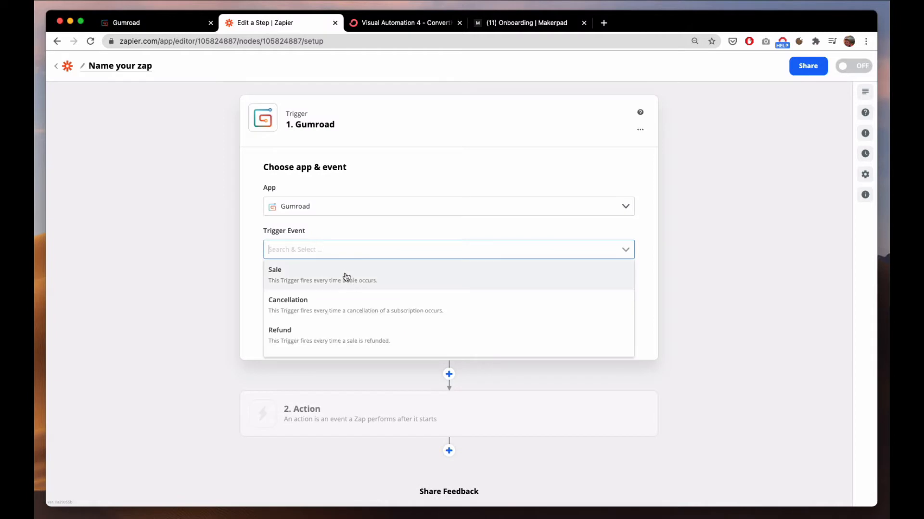
left_click(345, 274)
left_click(403, 299)
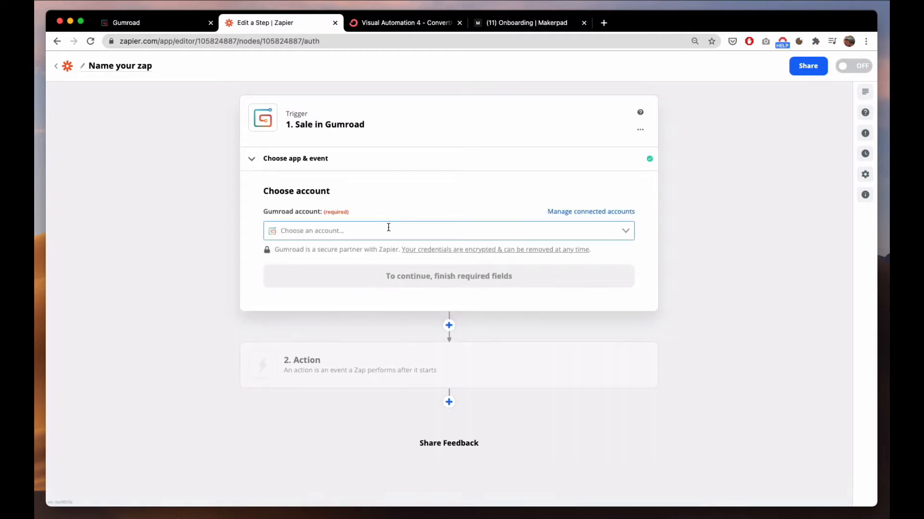
Select the Gumroad account for the trigger and restrict it to sales of the Makerpad Membership product.
left_click(388, 227)
left_click(359, 255)
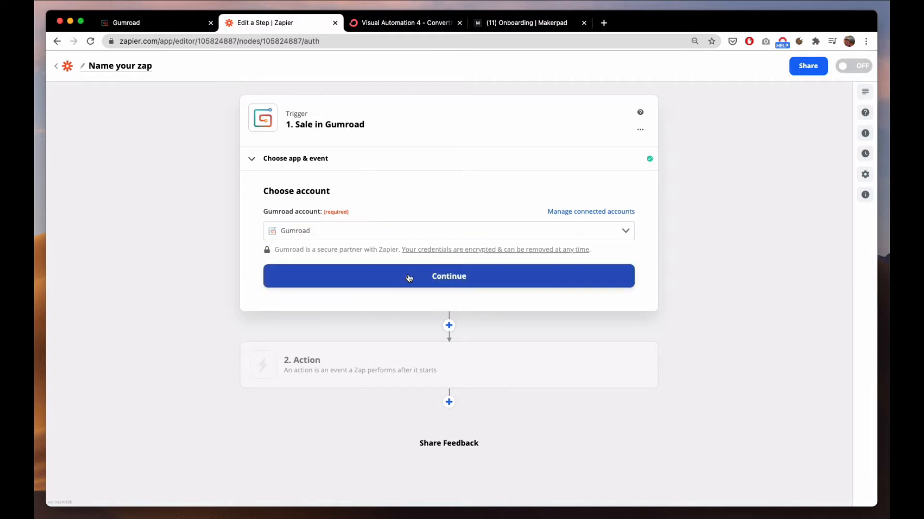
left_click(410, 277)
left_click(346, 249)
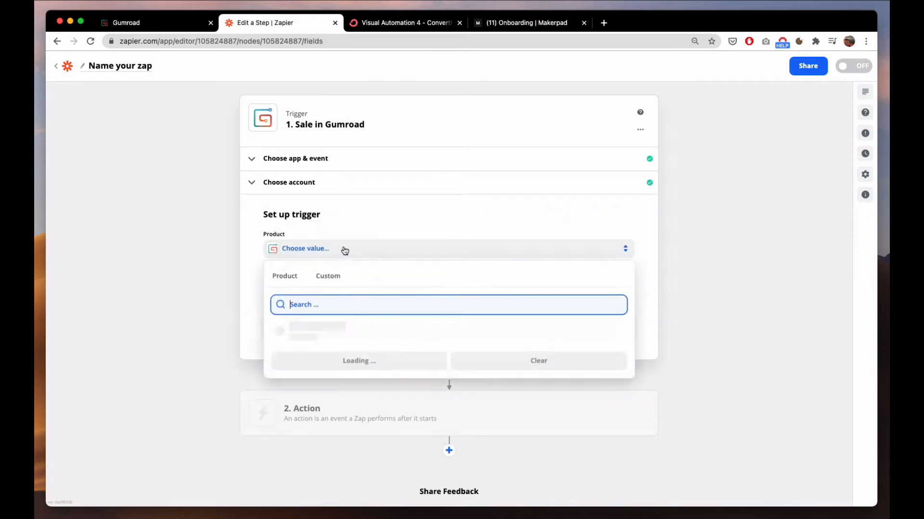
left_click(279, 330)
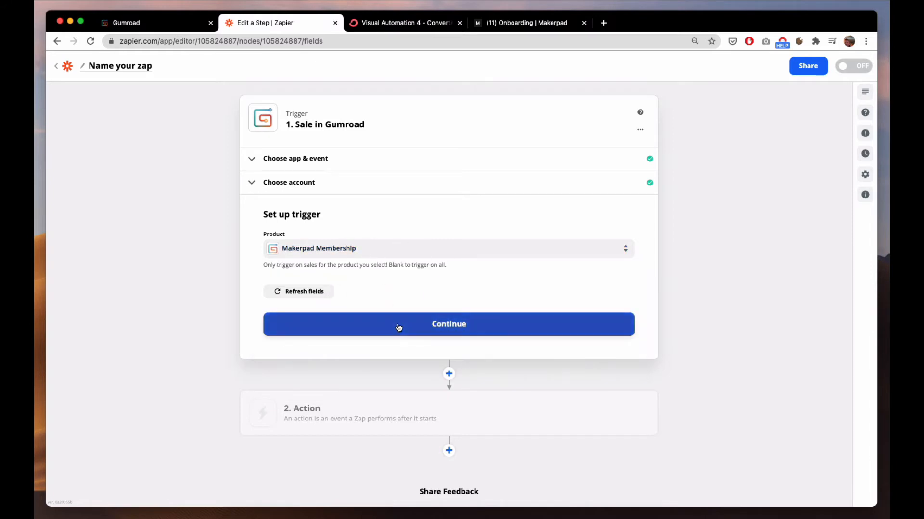
left_click(400, 326)
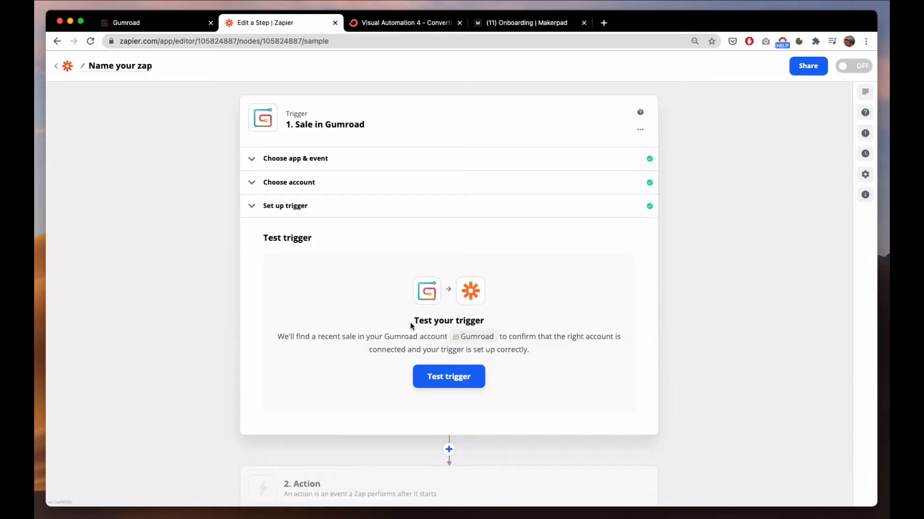
Test the Gumroad sale trigger, review the sample sale data and continue to the action step.
left_click(447, 378)
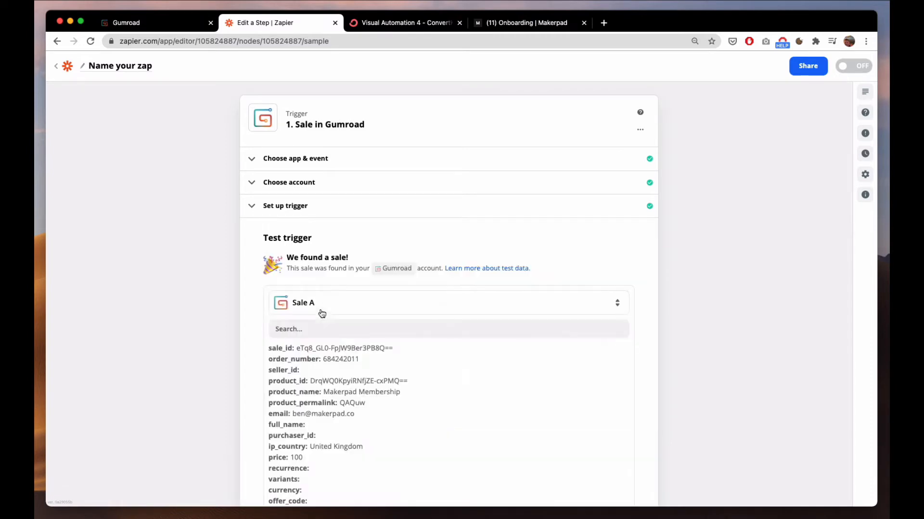
scroll(337, 308, "down", 3)
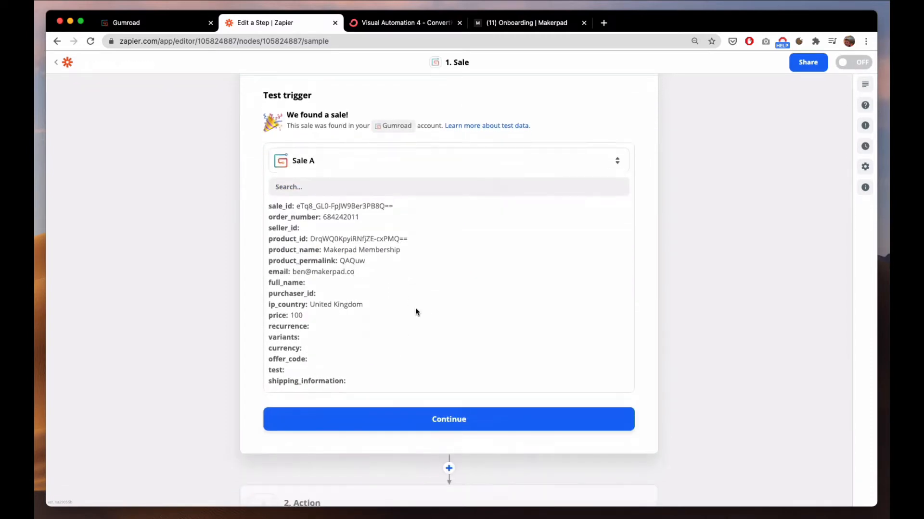
left_click(406, 418)
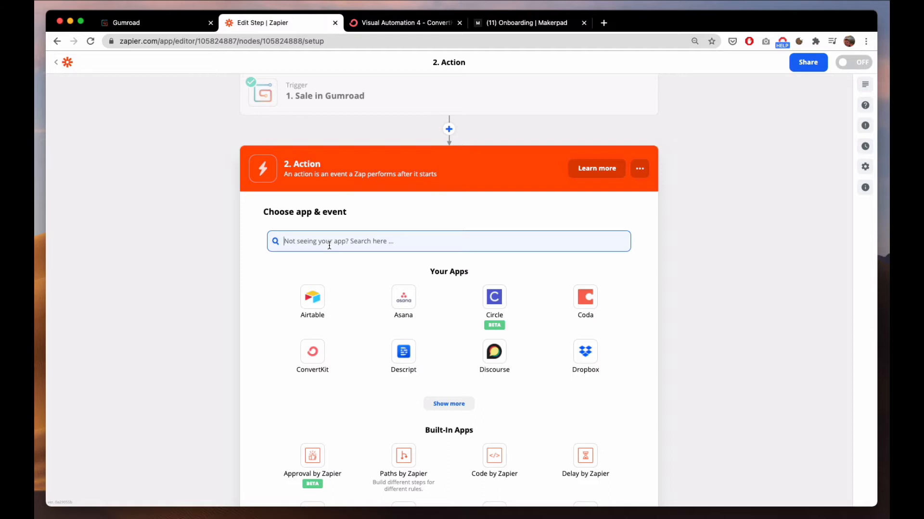
Choose Circle as the action app with Invite Member as the action event.
type("circl")
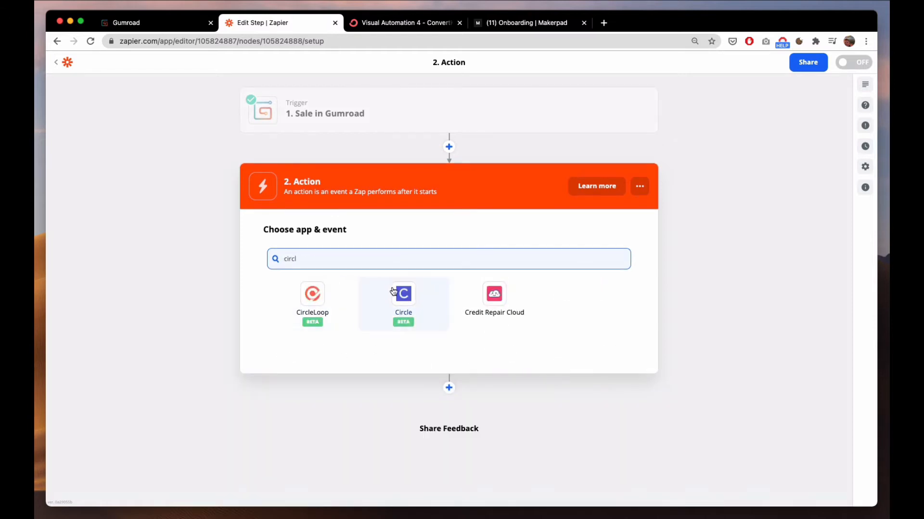
left_click(393, 291)
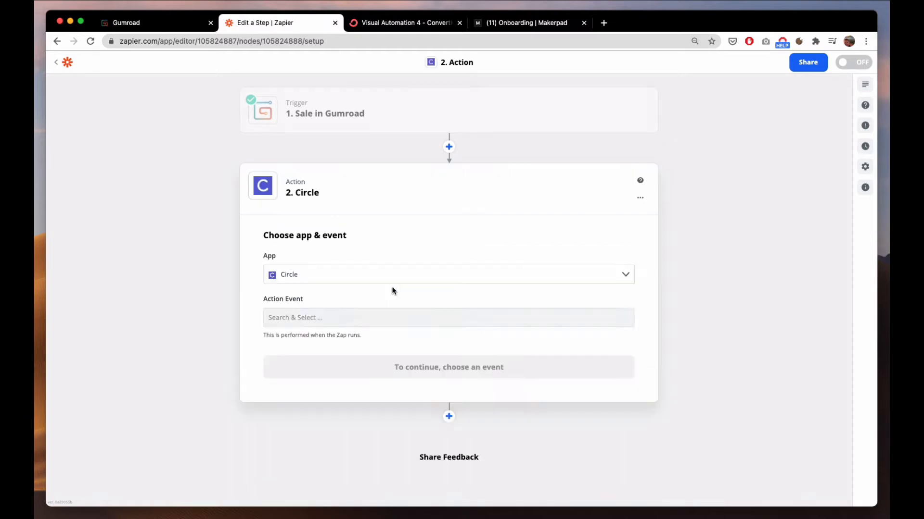
left_click(362, 313)
left_click(348, 352)
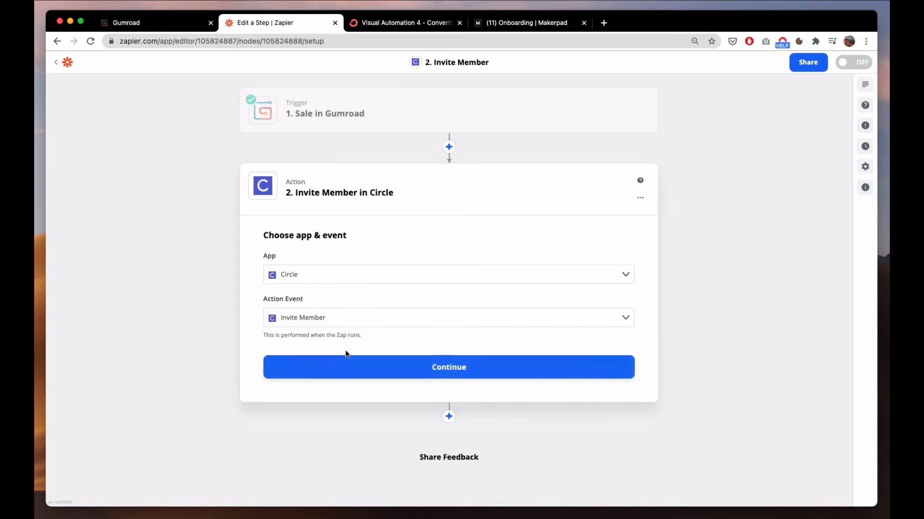
left_click(348, 367)
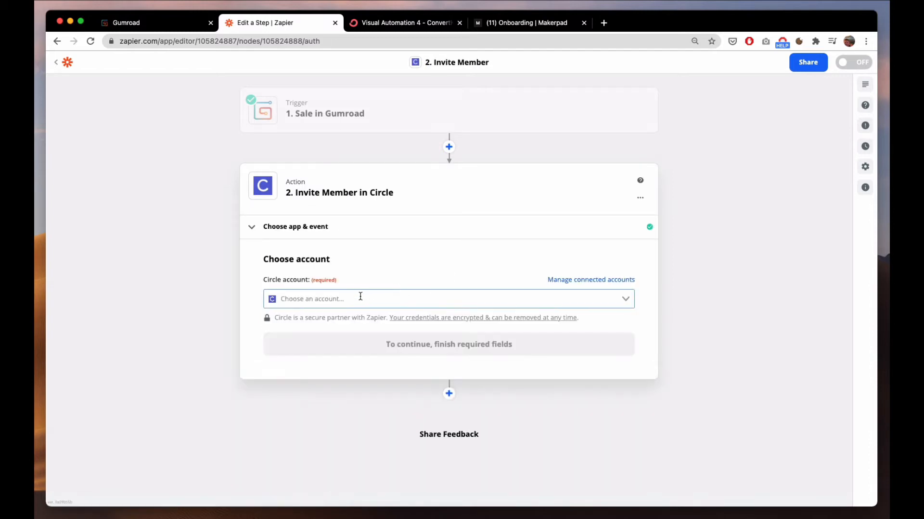
Select the connected Circle account for the Invite Member action and continue to its setup.
left_click(360, 297)
left_click(348, 318)
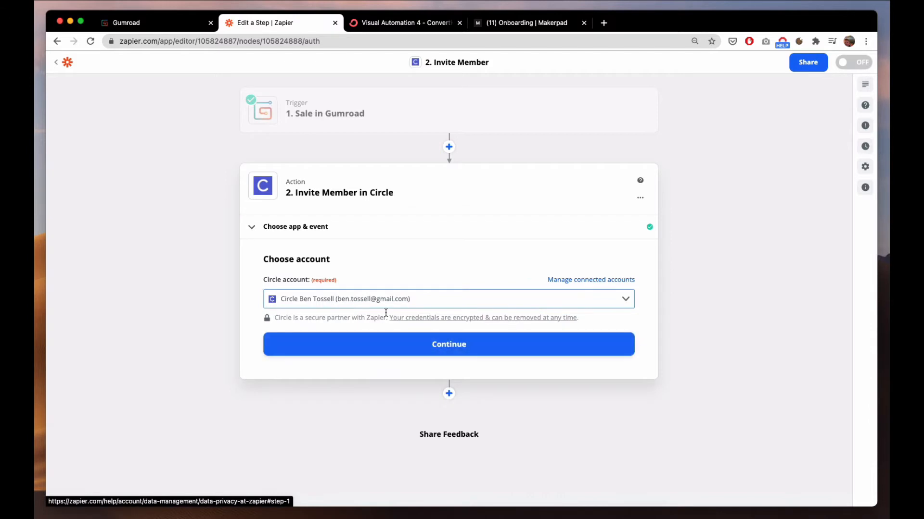
left_click(382, 344)
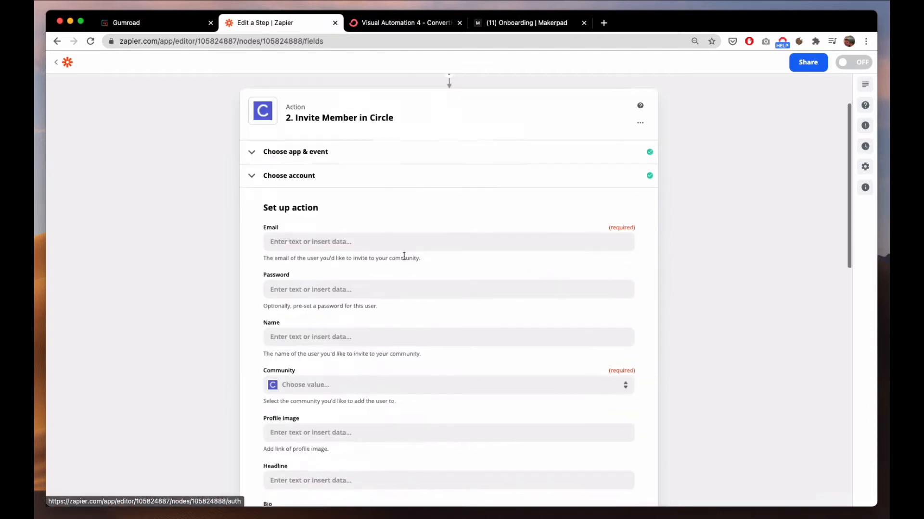
Map the invited member's Email field to the Email value from the Gumroad sale.
left_click(371, 207)
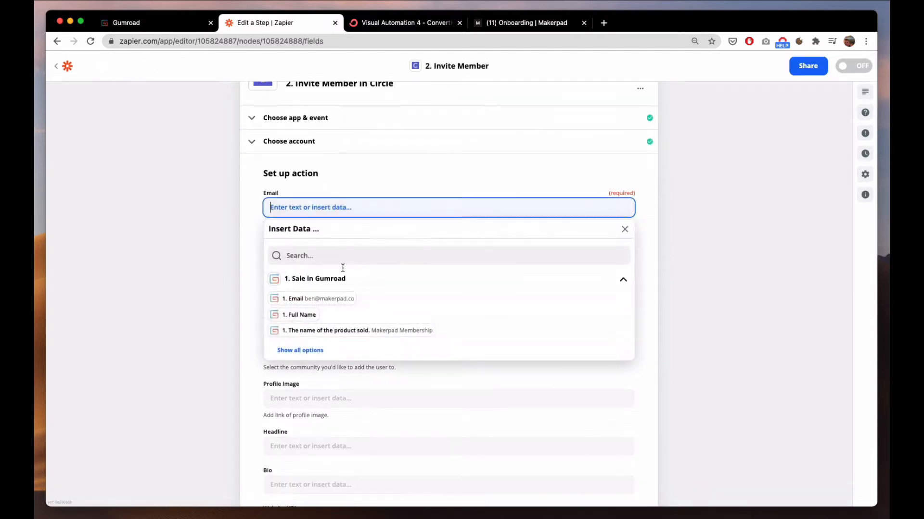
left_click(319, 299)
left_click(253, 250)
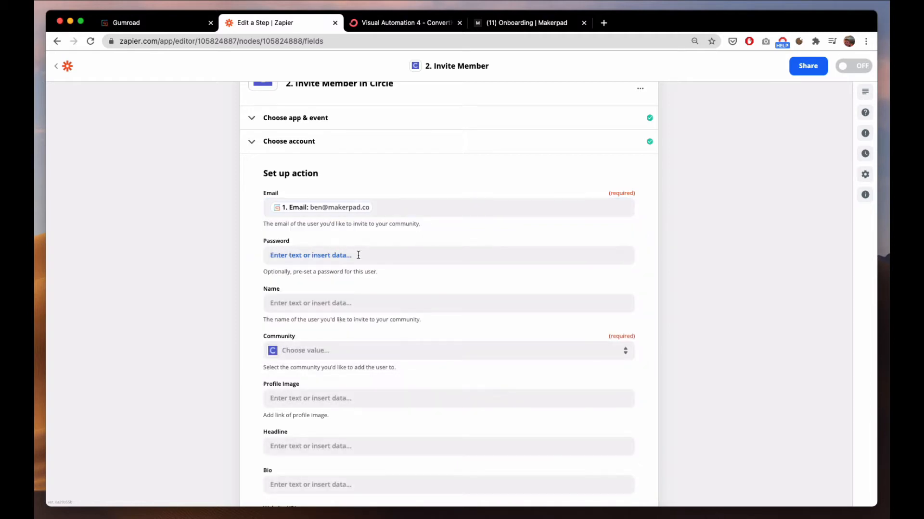
Set the community for the invited member to Makerpad.
scroll(421, 270, "down", 3)
left_click(324, 210)
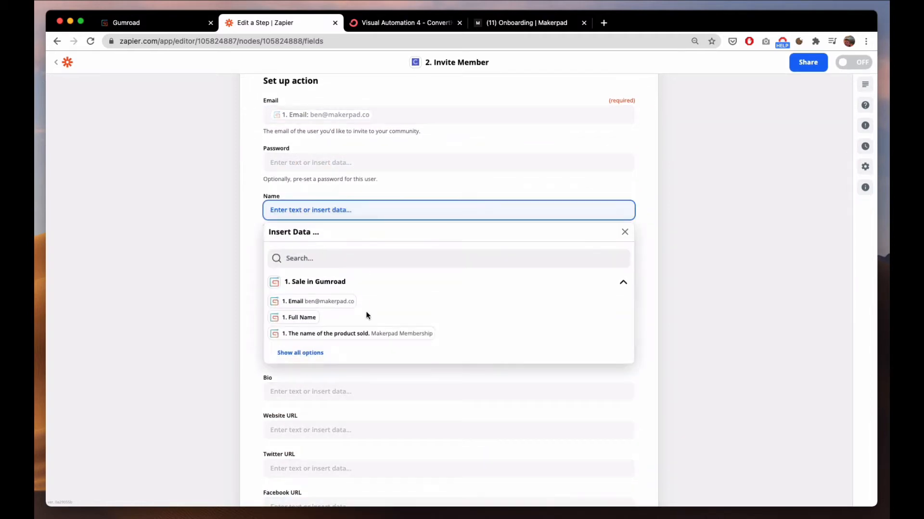
left_click(251, 275)
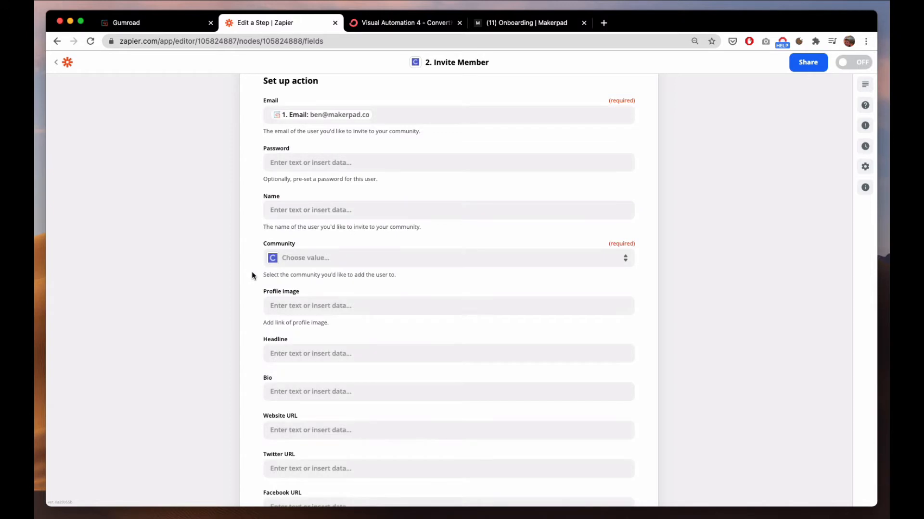
left_click(306, 260)
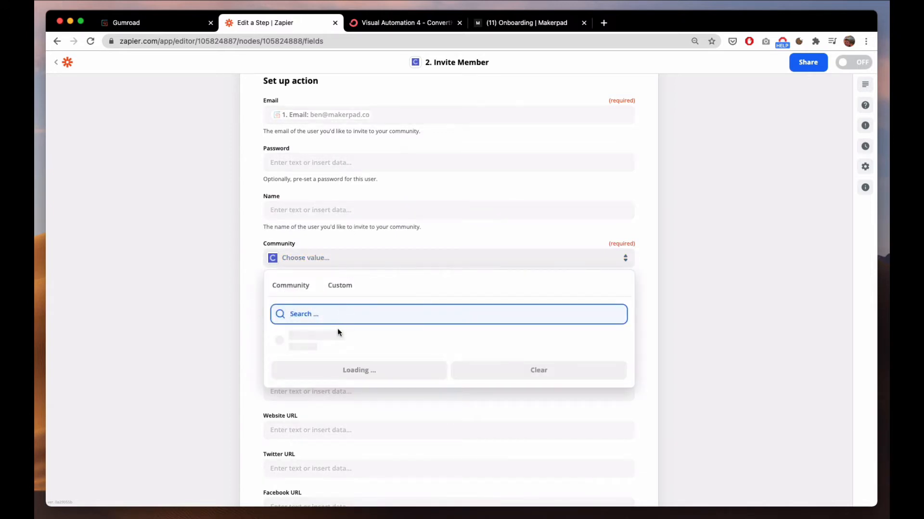
left_click(340, 334)
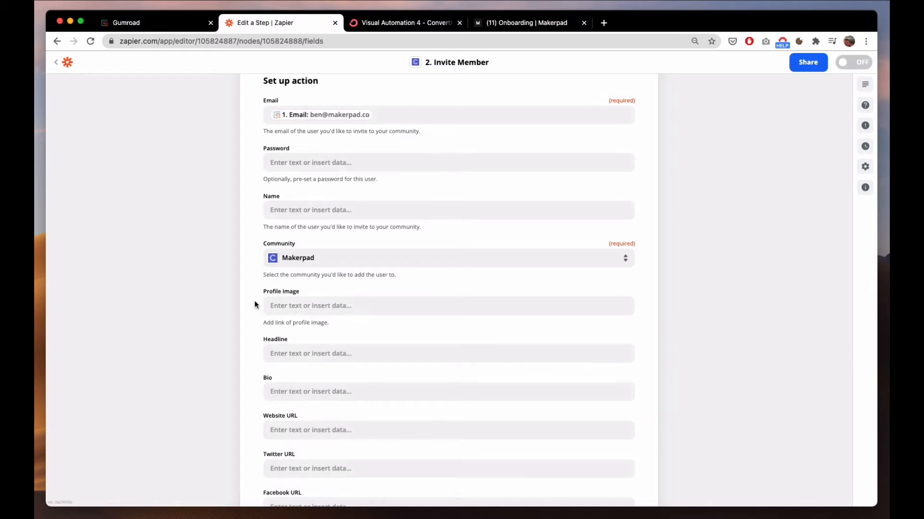
Look through the optional profile and space fields, and add the invited member to the General space group.
scroll(251, 309, "down", 6)
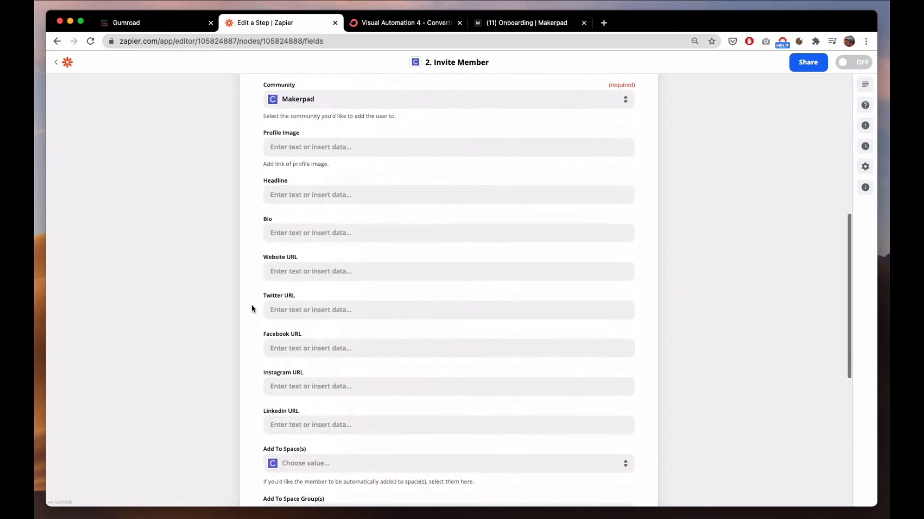
scroll(305, 345, "down", 3)
scroll(317, 291, "up", 5)
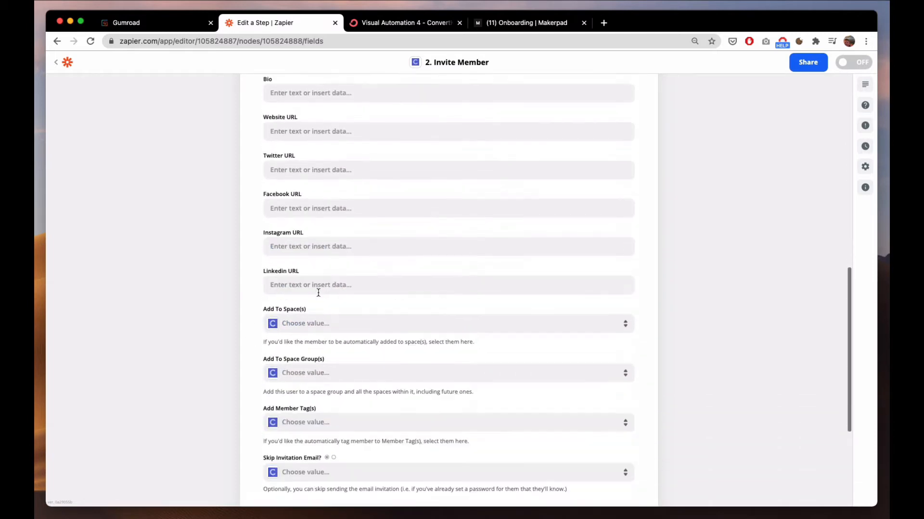
scroll(364, 332, "up", 1)
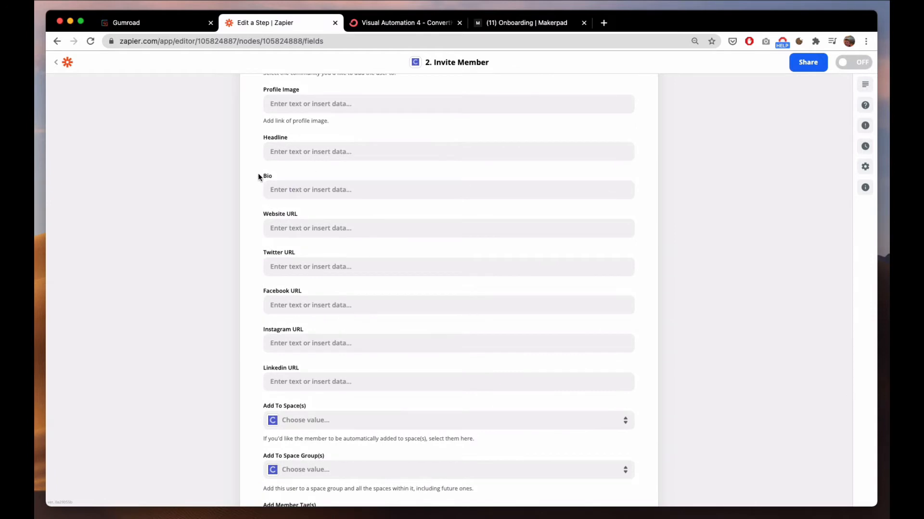
scroll(254, 217, "down", 5)
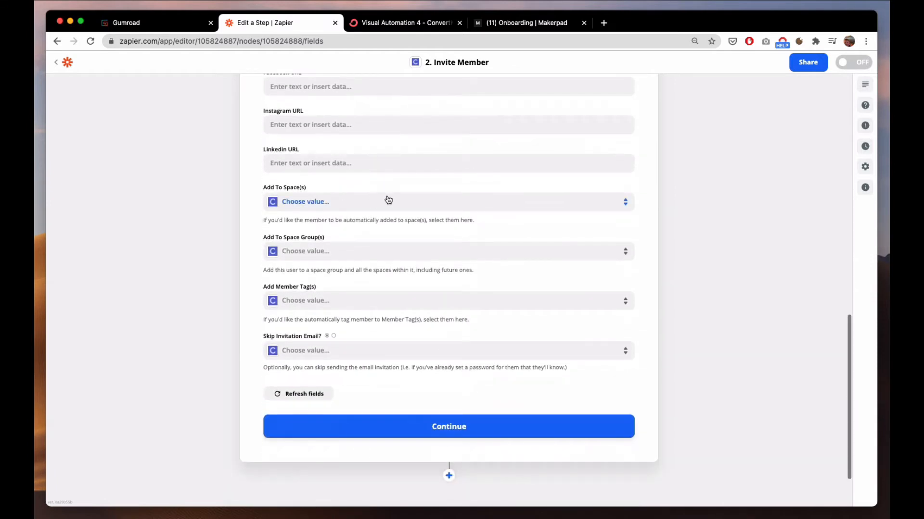
left_click(386, 207)
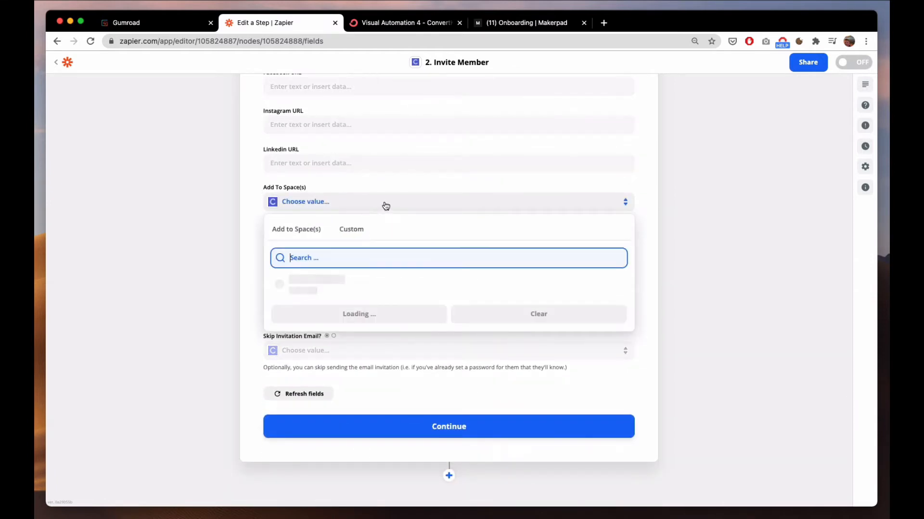
left_click(255, 257)
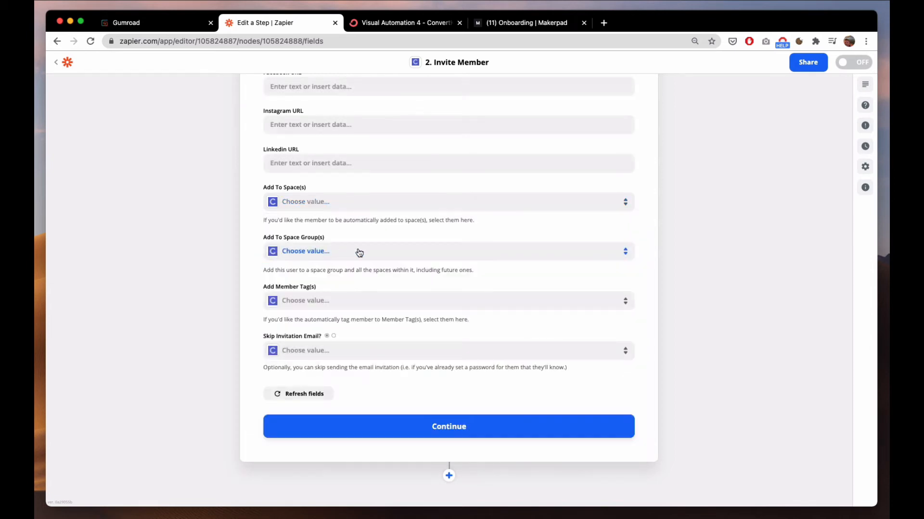
left_click(359, 252)
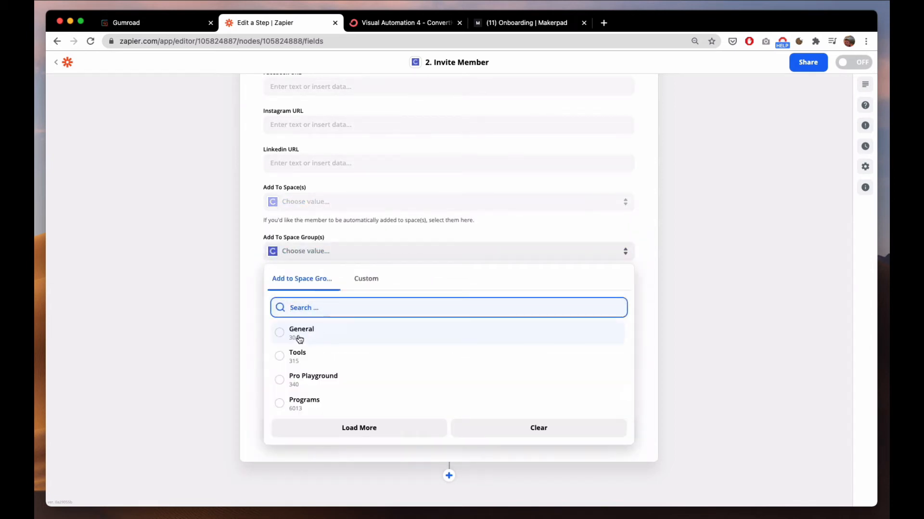
left_click(299, 337)
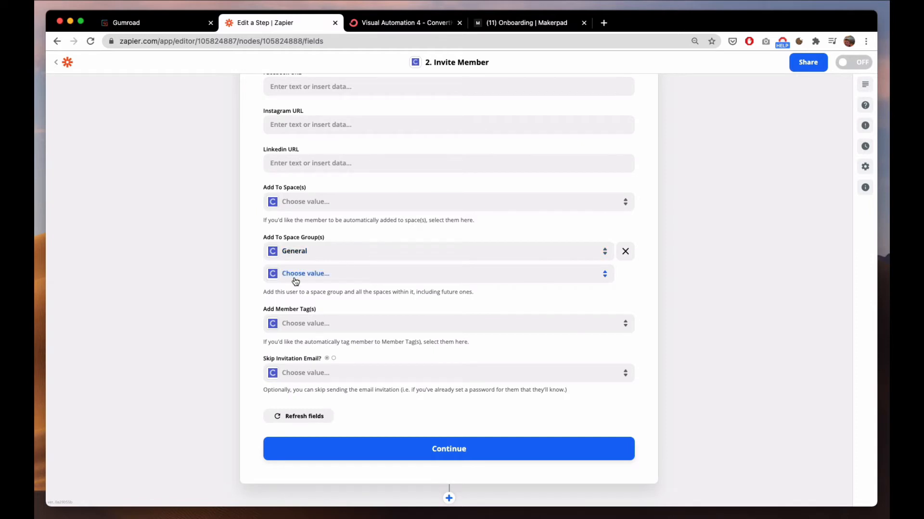
Assign the Pro member tag to the invited member and complete the action setup.
left_click(339, 323)
scroll(354, 303, "down", 2)
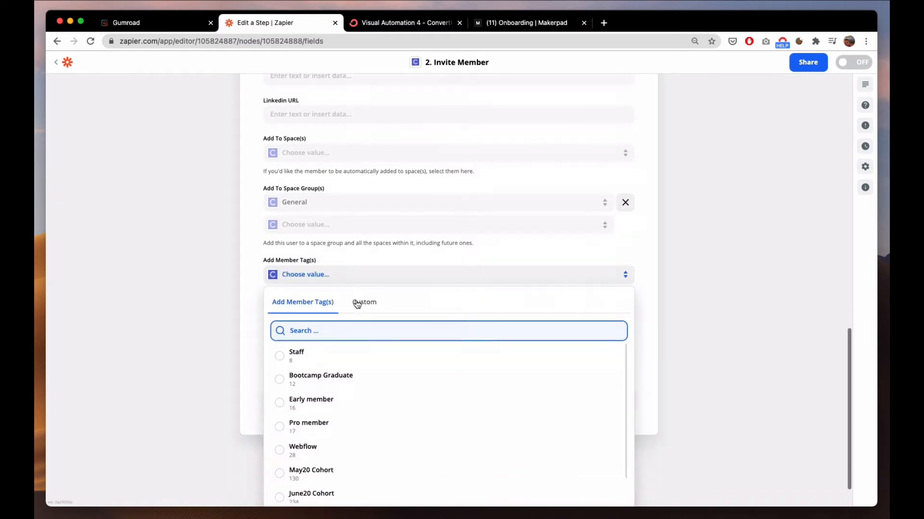
left_click(336, 395)
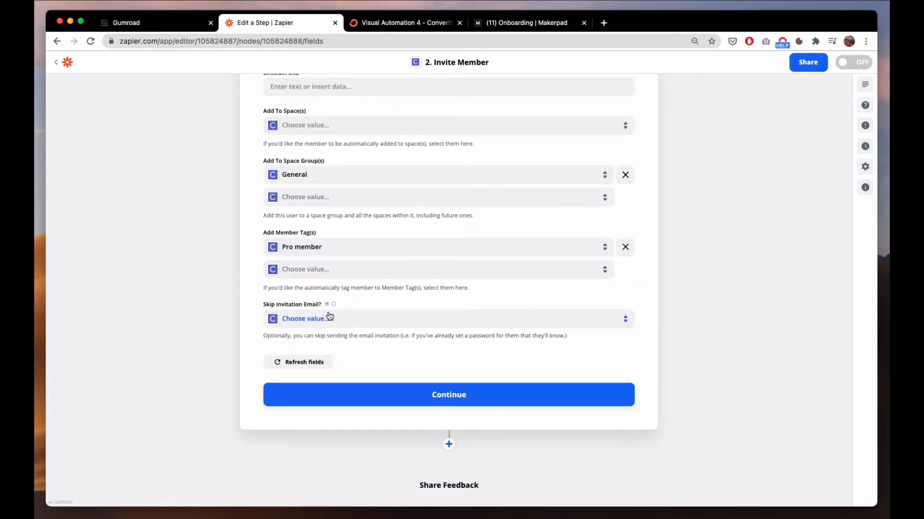
left_click(424, 396)
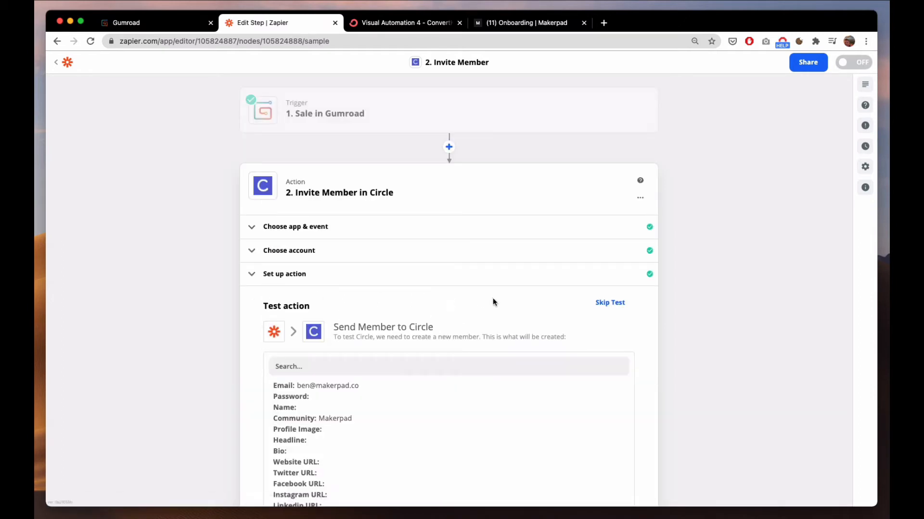
Examine the member data prepared for the Circle test action.
scroll(493, 303, "down", 8)
scroll(625, 251, "up", 7)
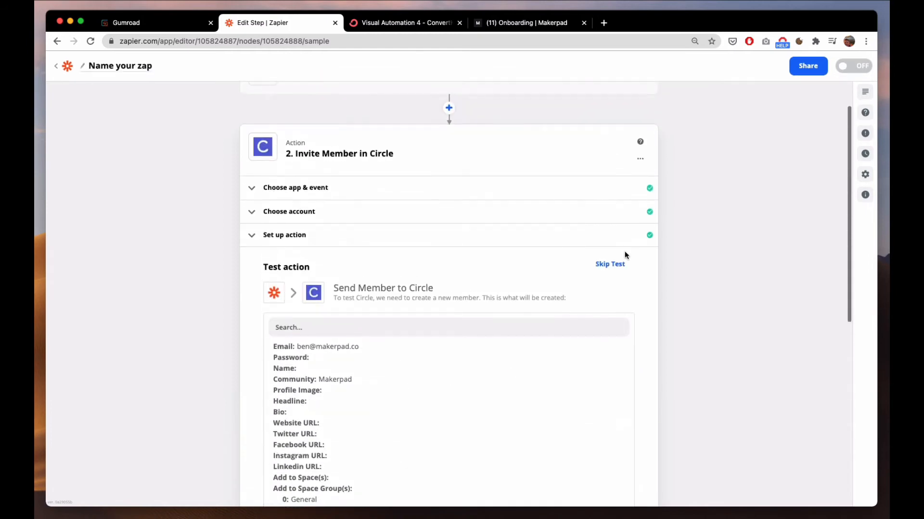
Review the remaining member data and skip the test of the Circle invite action.
scroll(518, 307, "down", 7)
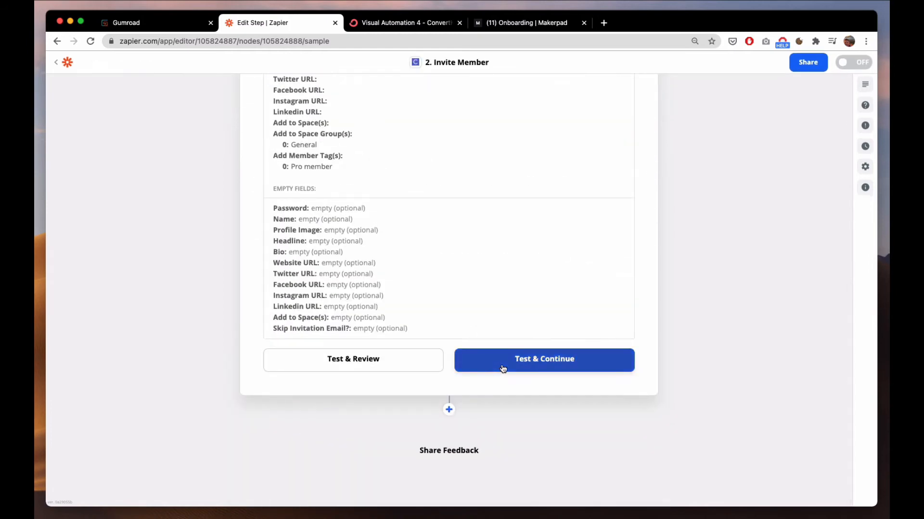
scroll(503, 368, "up", 7)
left_click(610, 230)
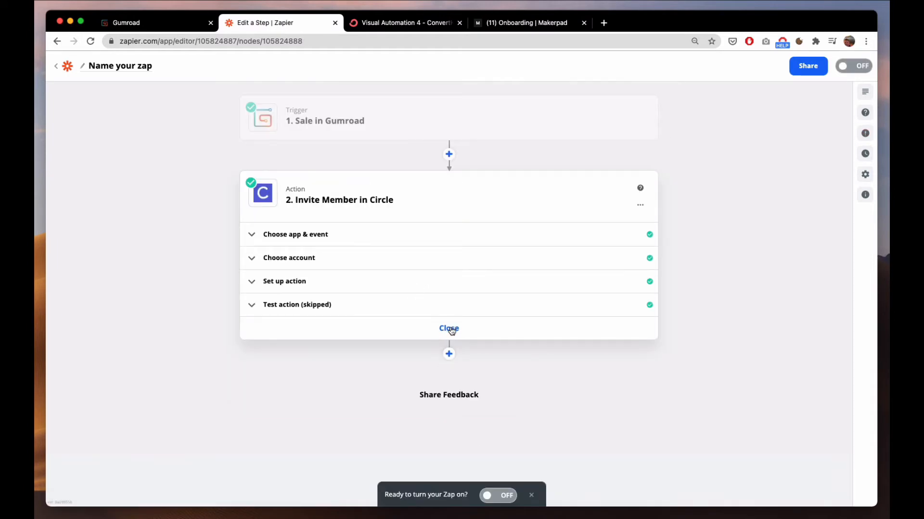
Add a ConvertKit action after the Circle invitation, with Add Tag to Subscriber as its event.
left_click(448, 354)
type("conver")
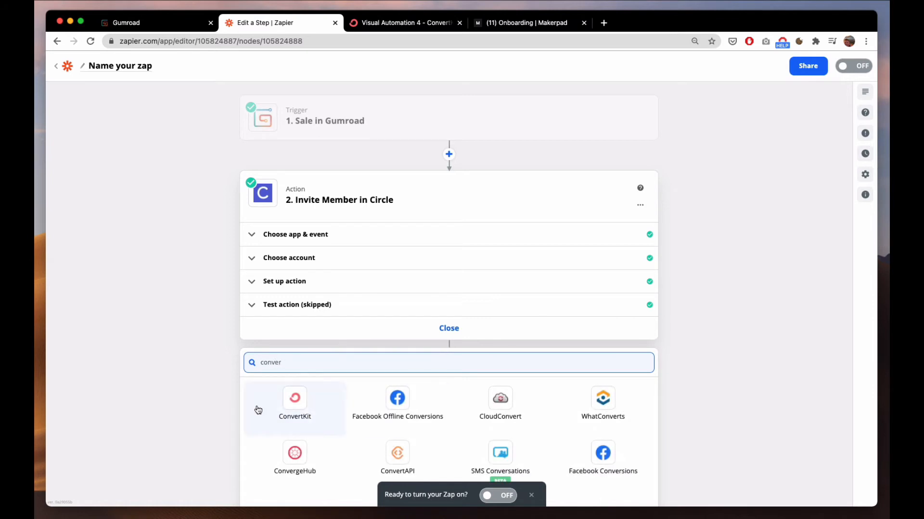
left_click(256, 405)
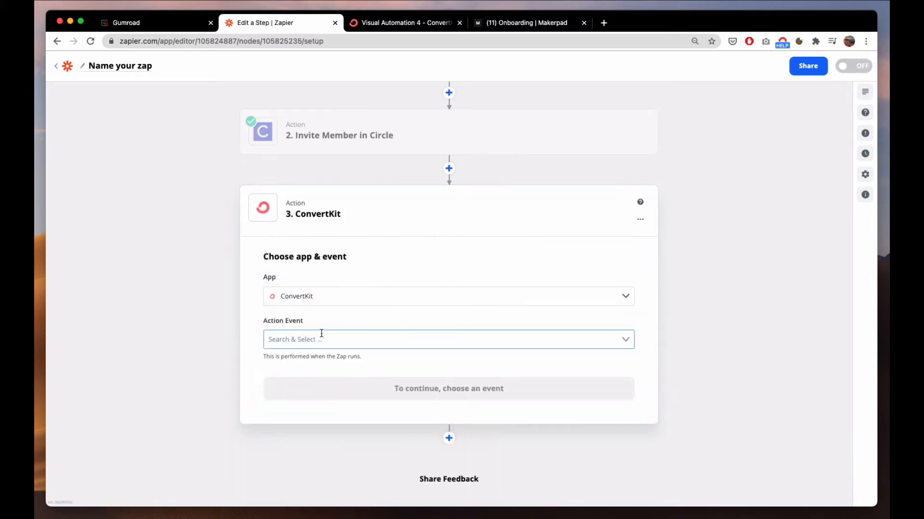
left_click(320, 336)
scroll(367, 380, "down", 2)
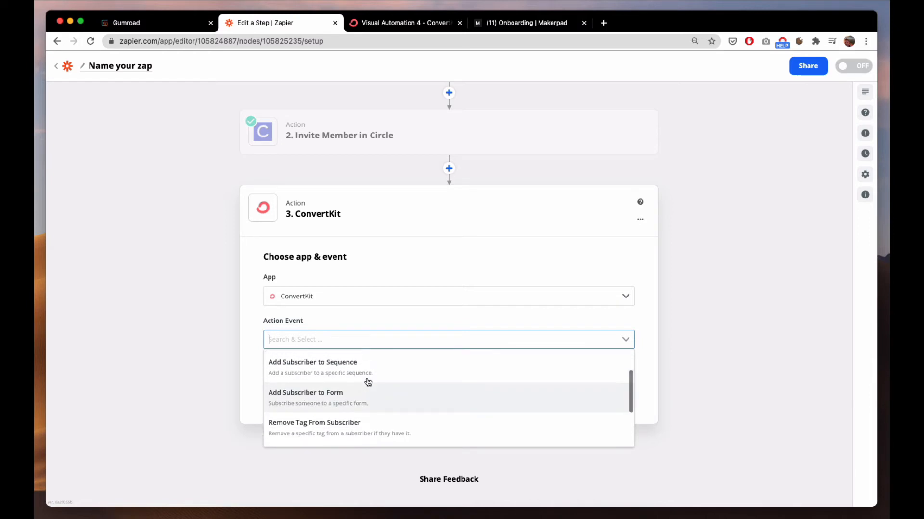
scroll(368, 383, "up", 2)
left_click(368, 382)
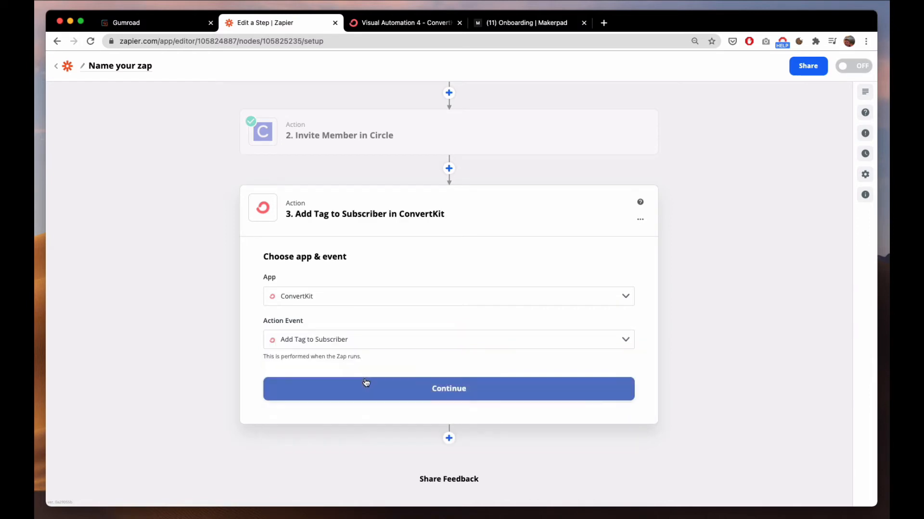
left_click(309, 388)
Choose the Makerpad account as the ConvertKit account for the tagging action.
left_click(313, 314)
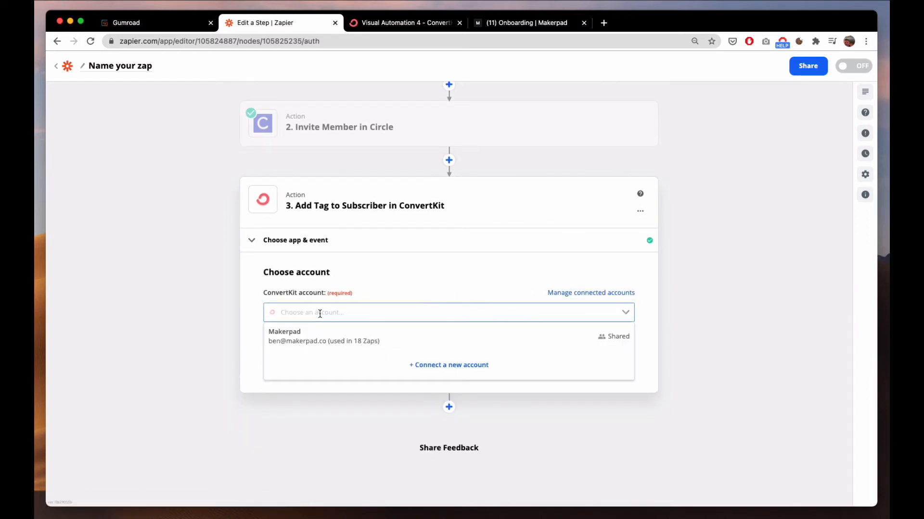
left_click(320, 327)
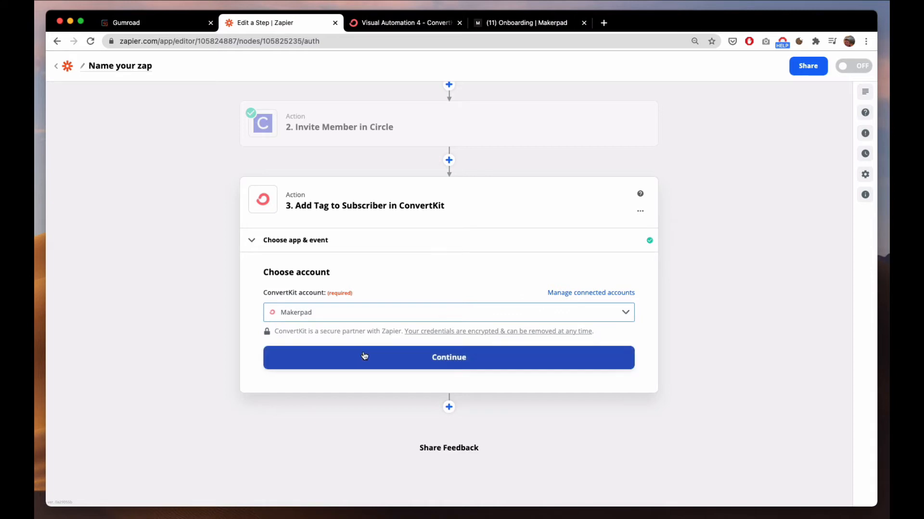
left_click(364, 356)
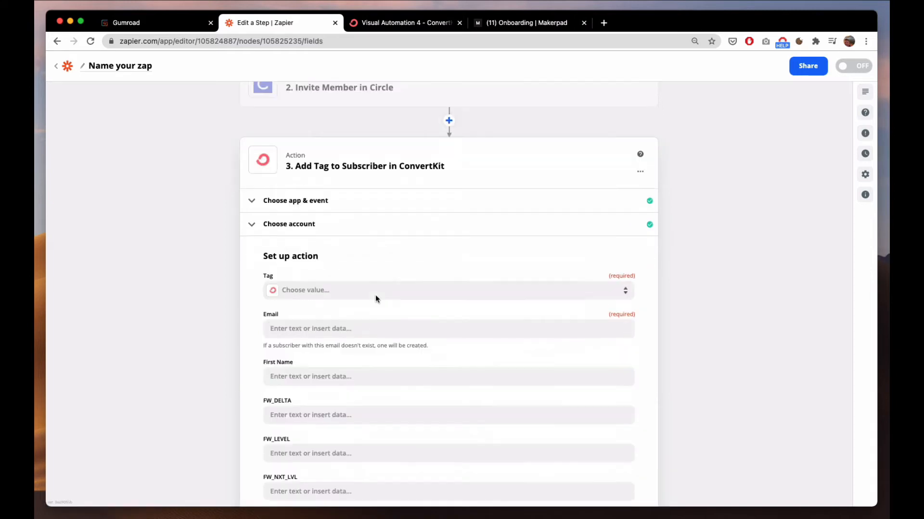
Set the tag given to the ConvertKit subscriber to Makerpad Pro.
left_click(316, 174)
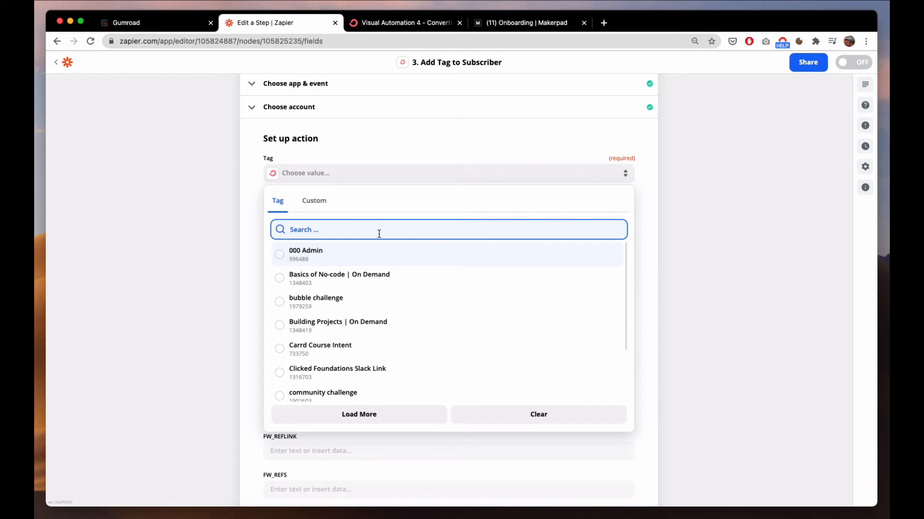
type("pro")
left_click(361, 275)
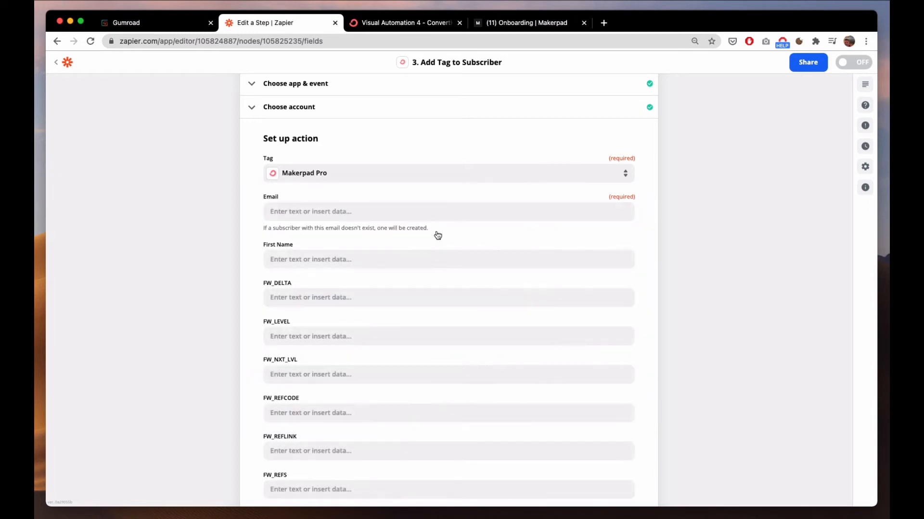
Map the subscriber's email to the Email value from the Gumroad sale and complete the action setup.
left_click(313, 212)
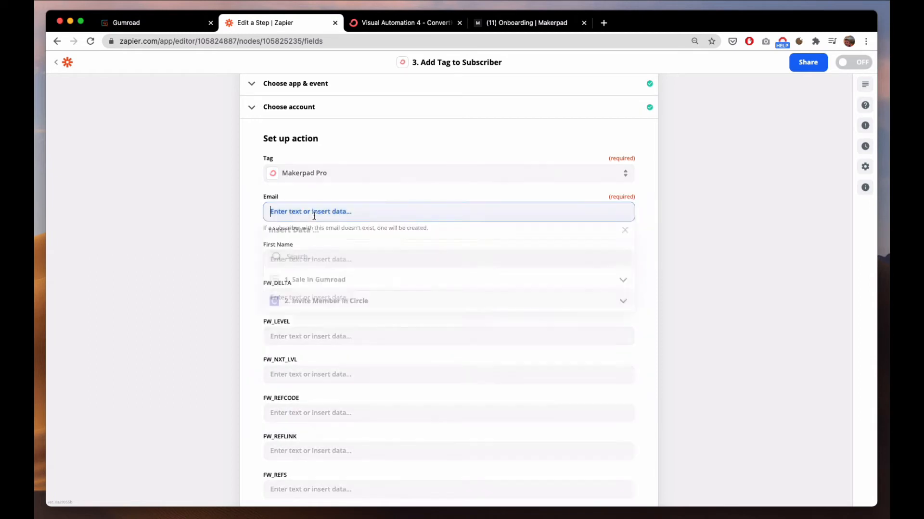
left_click(327, 283)
left_click(319, 303)
left_click(253, 272)
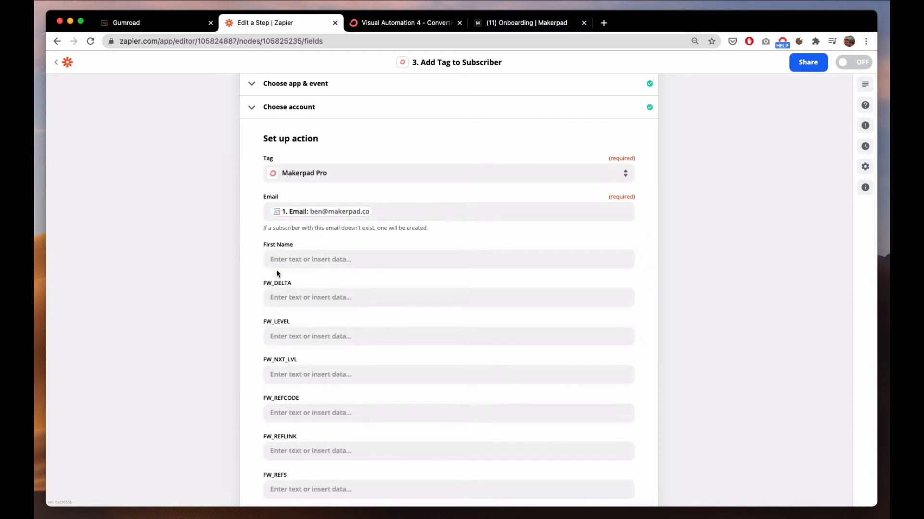
scroll(424, 258, "down", 5)
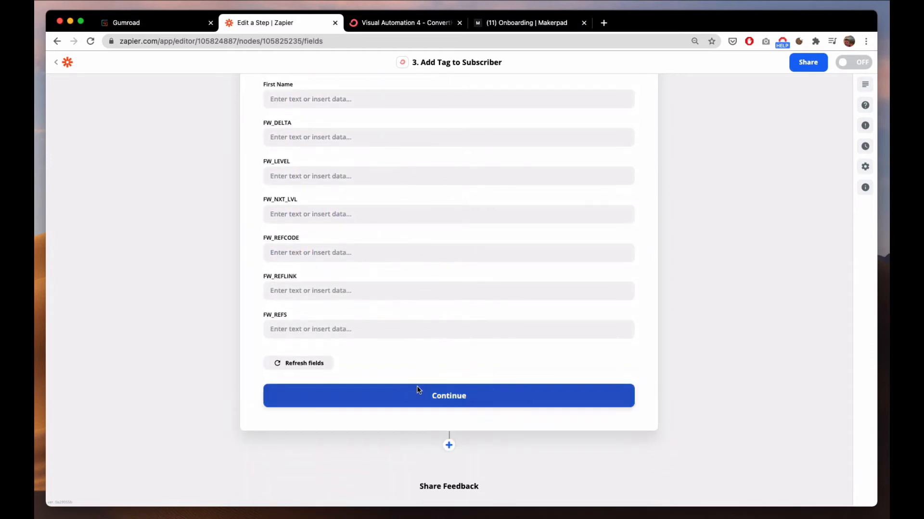
left_click(417, 386)
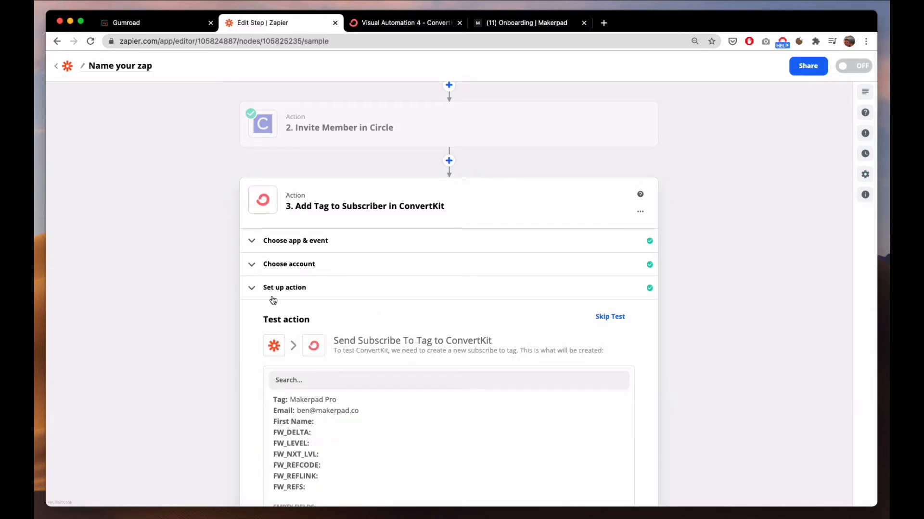
Skip the test of the ConvertKit action and turn the Zap on.
scroll(264, 306, "down", 2)
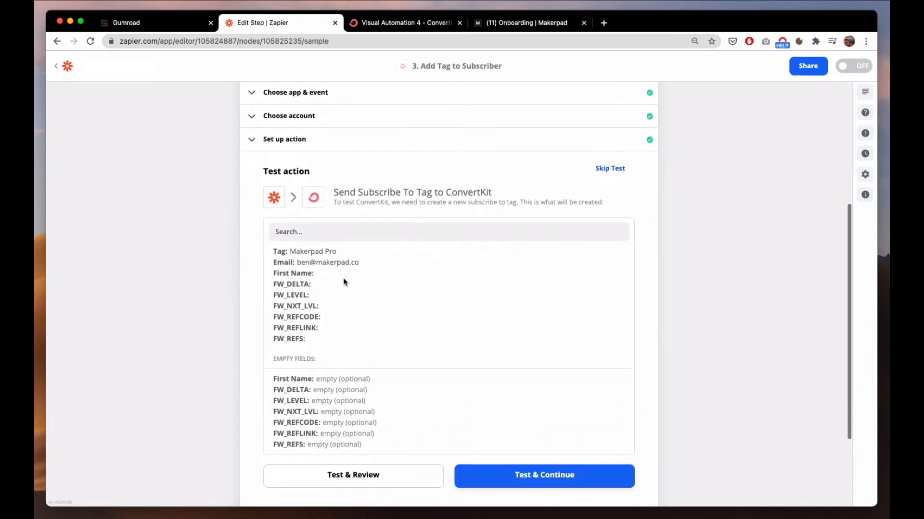
left_click(611, 161)
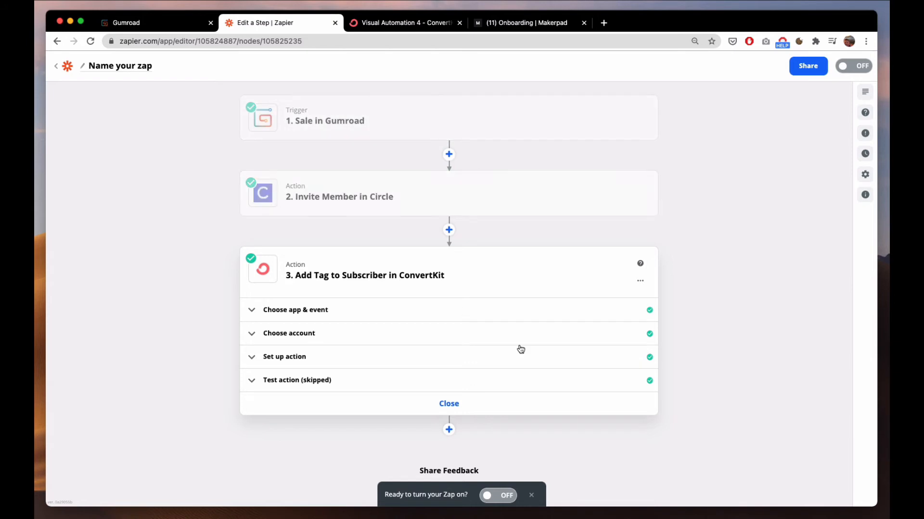
left_click(465, 404)
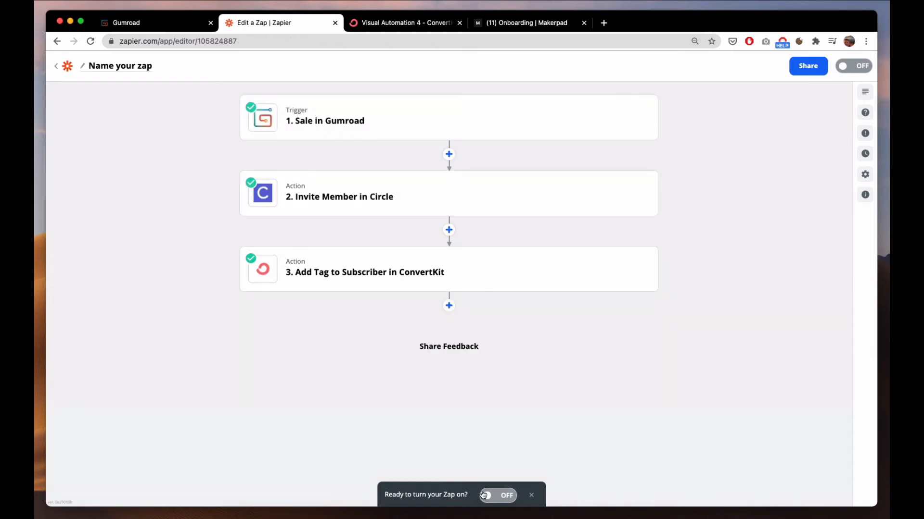
left_click(498, 495)
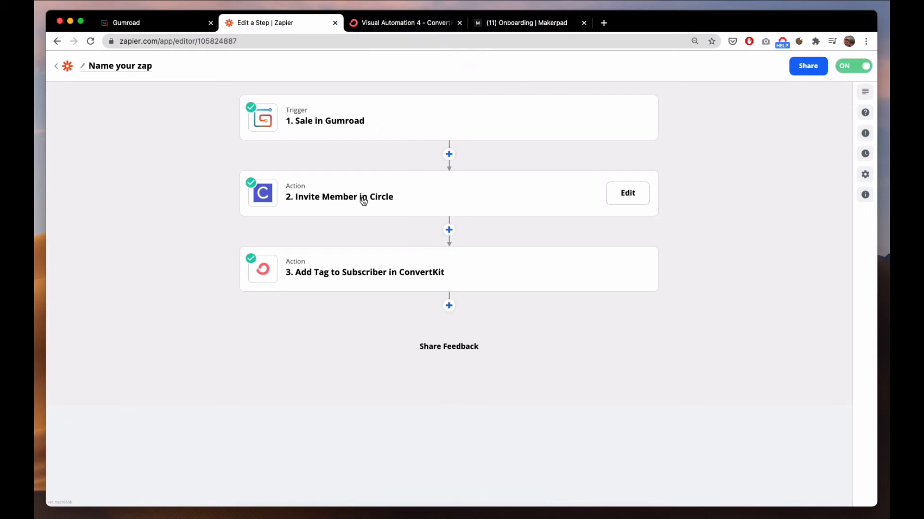
Switch to the Makerpad community's onboarding settings and open the Circle website, circle.so, in a new browser tab.
left_click(524, 24)
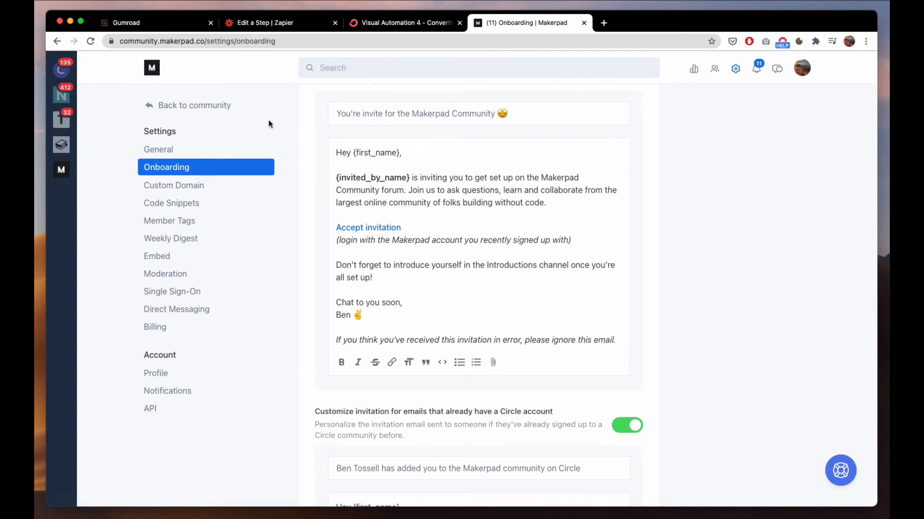
left_click(601, 25)
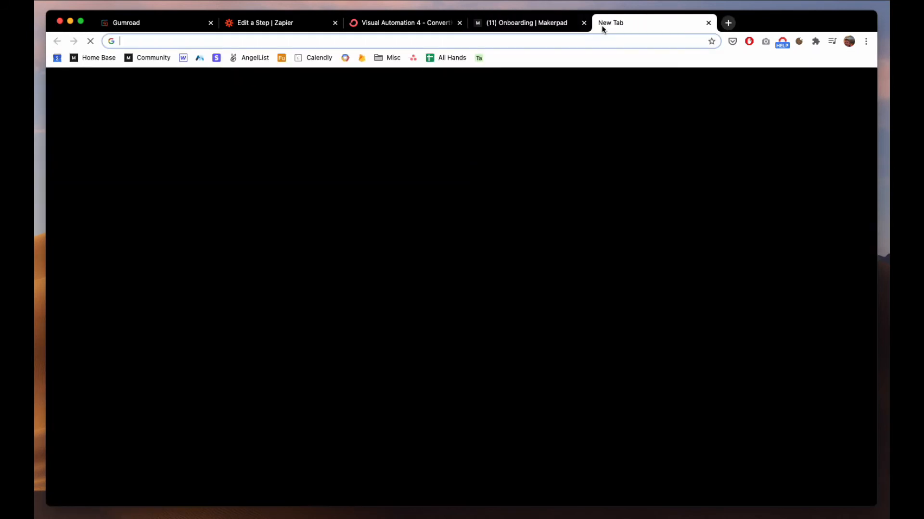
type("circle.")
key("Return")
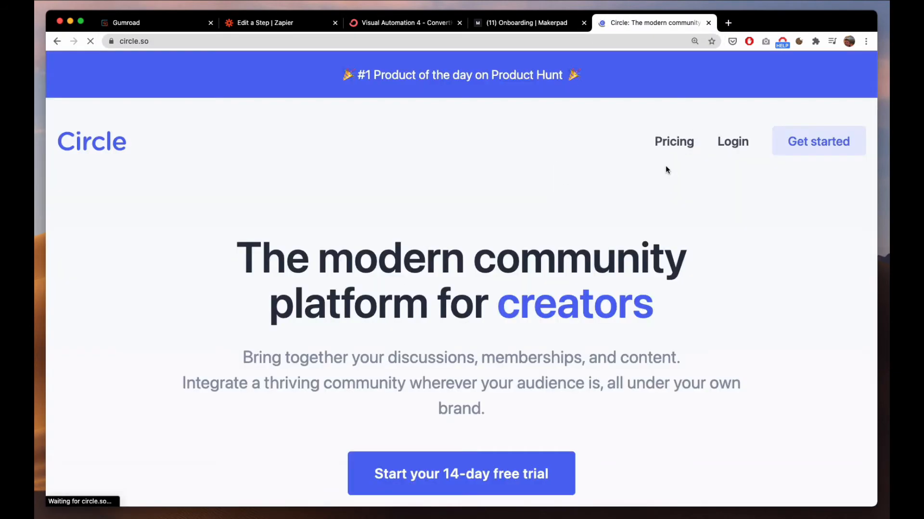
Examine the Makerpad community's custom invitation emails for people with and without a Circle account, and the onboarding popup settings.
left_click(532, 28)
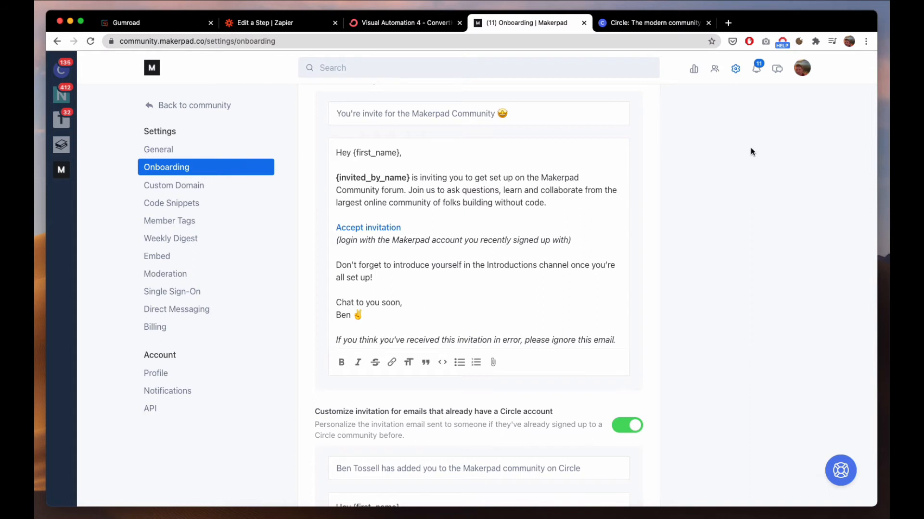
scroll(410, 144, "up", 3)
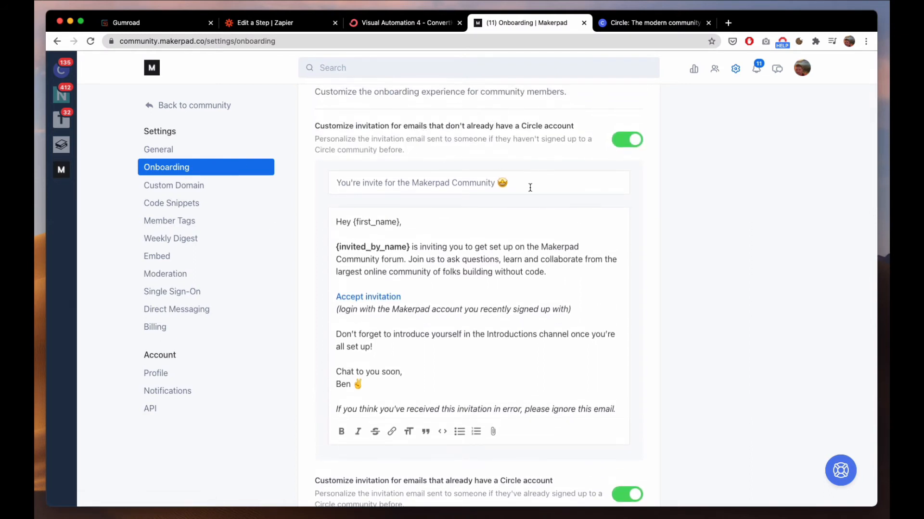
scroll(513, 269, "down", 1)
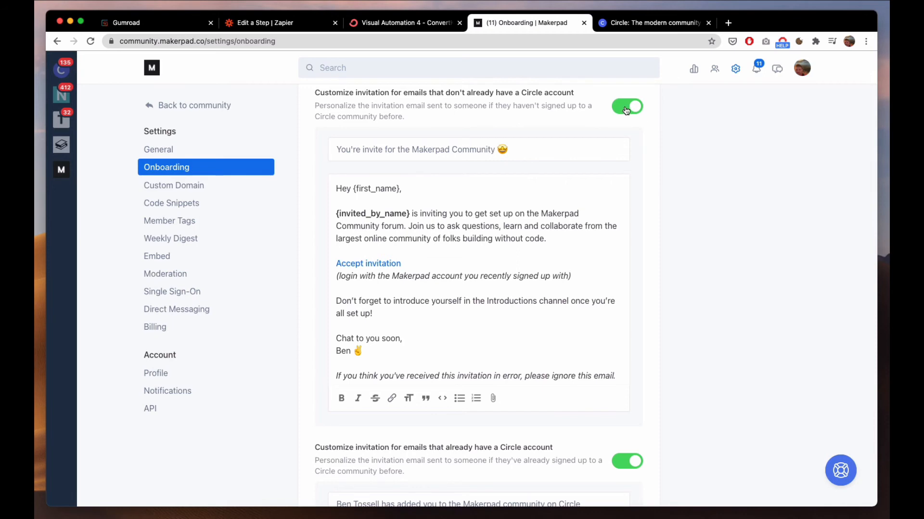
scroll(520, 218, "down", 5)
scroll(519, 218, "down", 15)
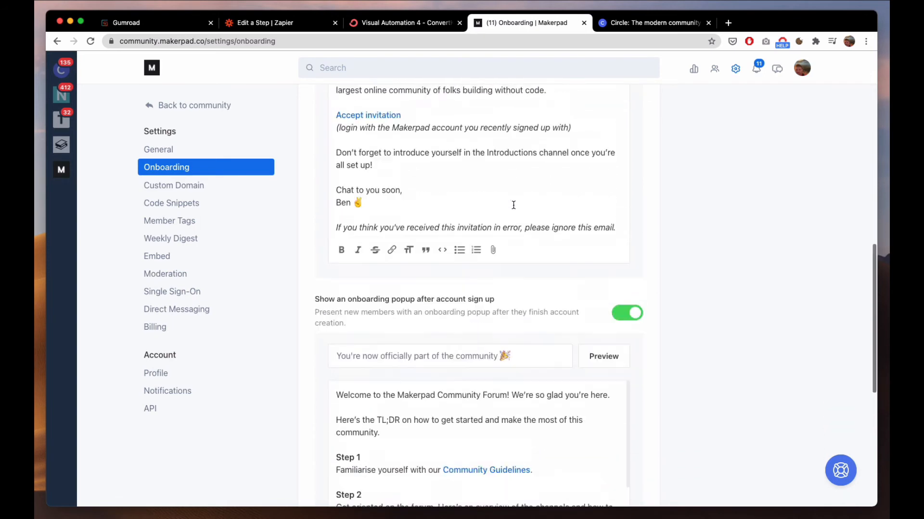
scroll(508, 192, "up", 7)
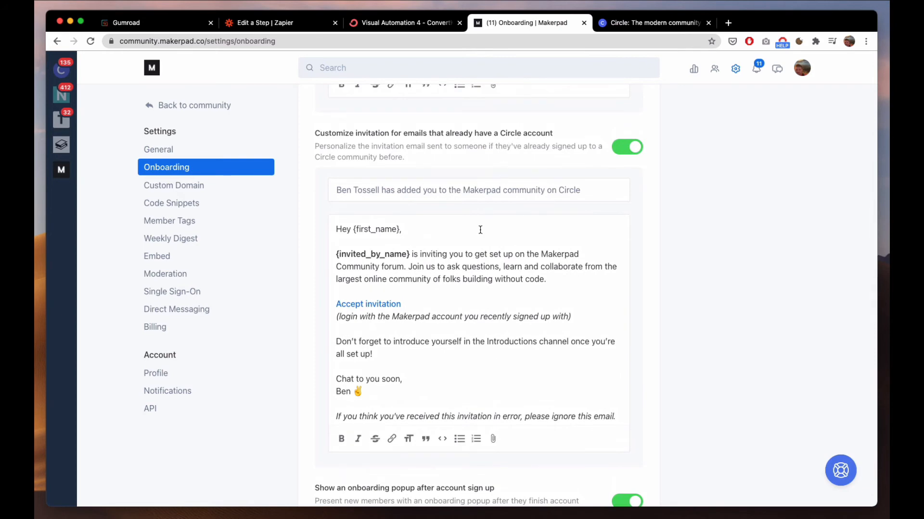
scroll(479, 230, "down", 4)
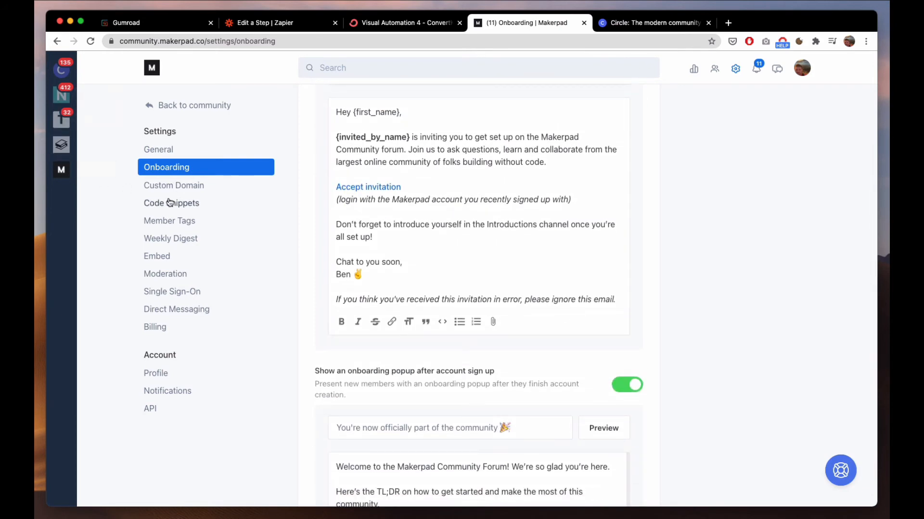
scroll(570, 233, "down", 9)
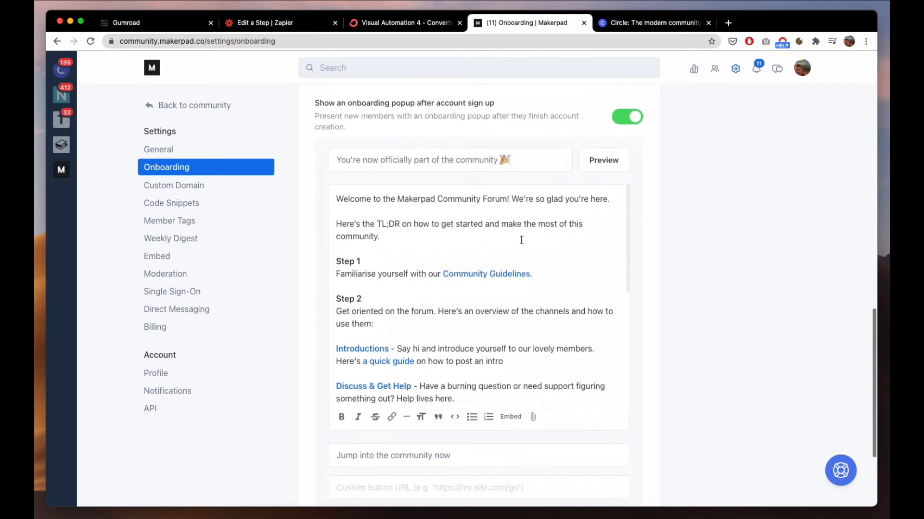
Preview the onboarding popup shown after account sign-up, read through its whole welcome message, and close the preview.
left_click(599, 161)
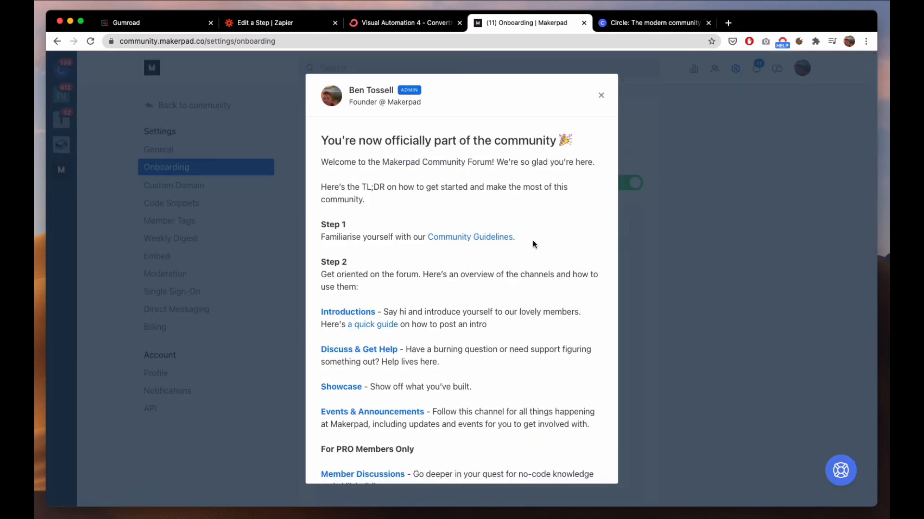
scroll(533, 244, "down", 3)
scroll(533, 244, "down", 3)
scroll(533, 244, "up", 5)
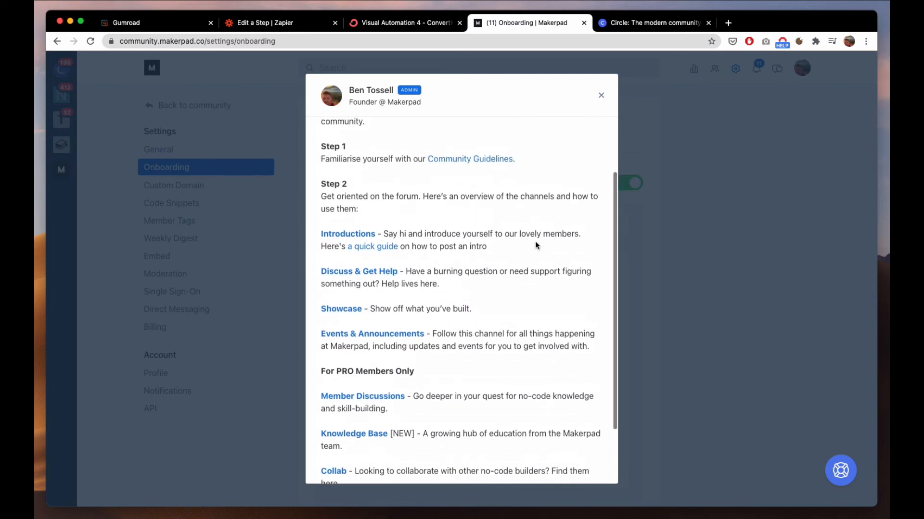
scroll(533, 238, "up", 1)
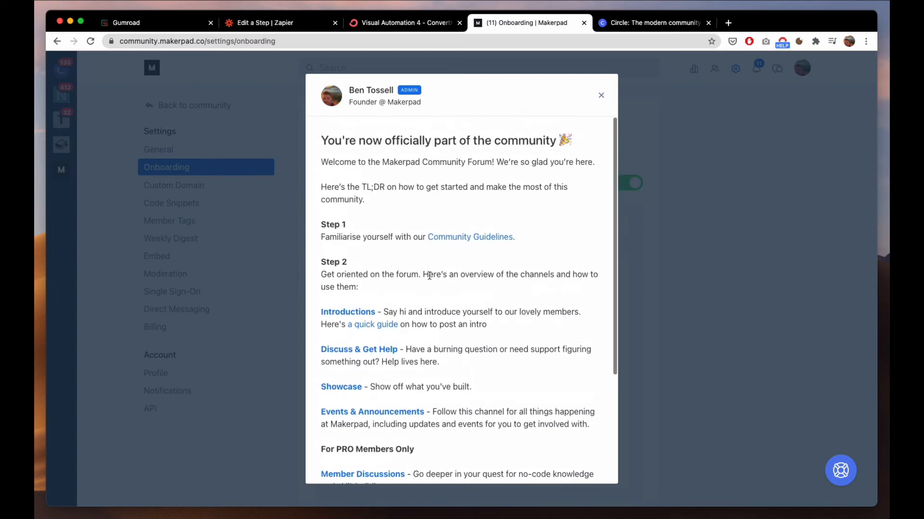
scroll(535, 290, "down", 6)
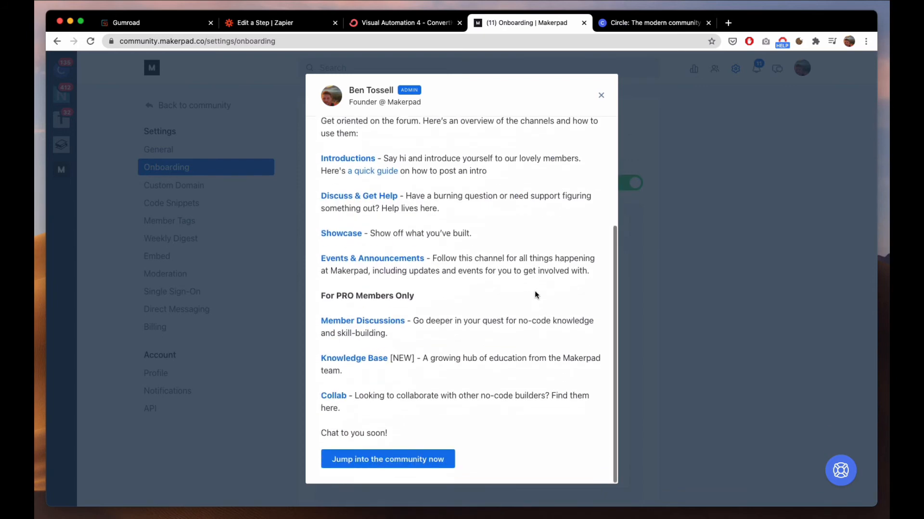
scroll(579, 145, "down", 5)
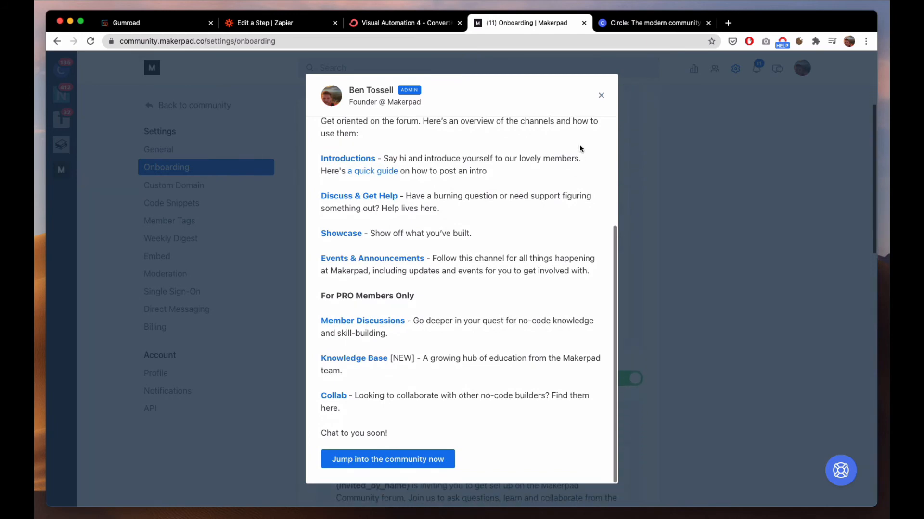
left_click(600, 97)
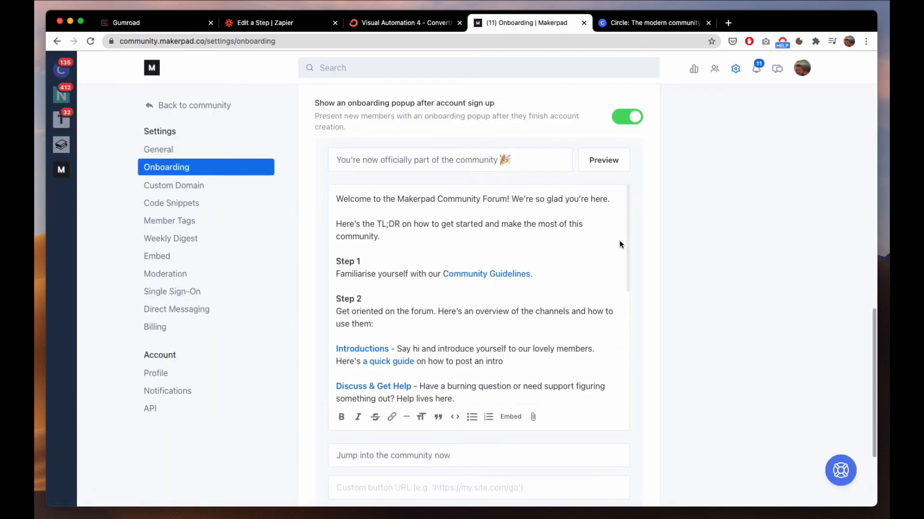
Read through the onboarding popup's welcome text and the option for sending an onboarding email after account sign-up.
scroll(573, 206, "down", 4)
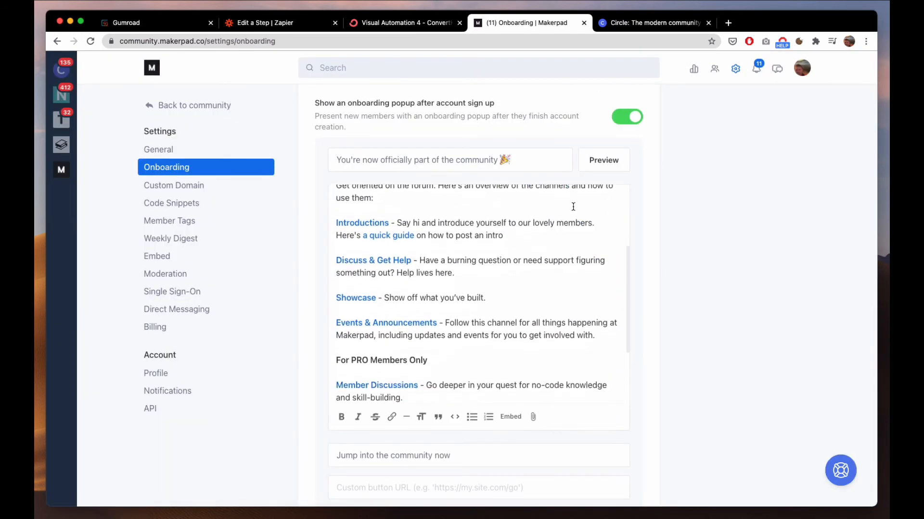
scroll(630, 221, "down", 3)
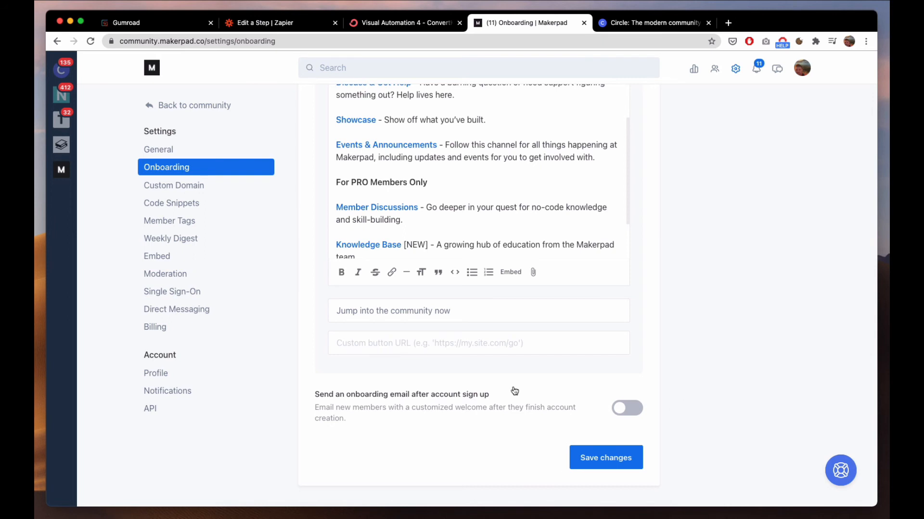
Switch to ConvertKit and create an automation whose starting event is a subscriber being tagged with Makerpad Pro.
left_click(388, 29)
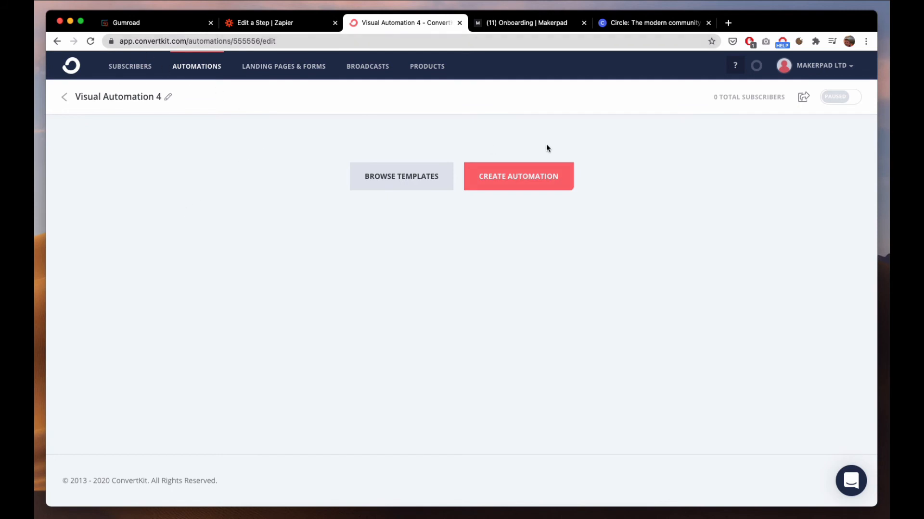
left_click(496, 182)
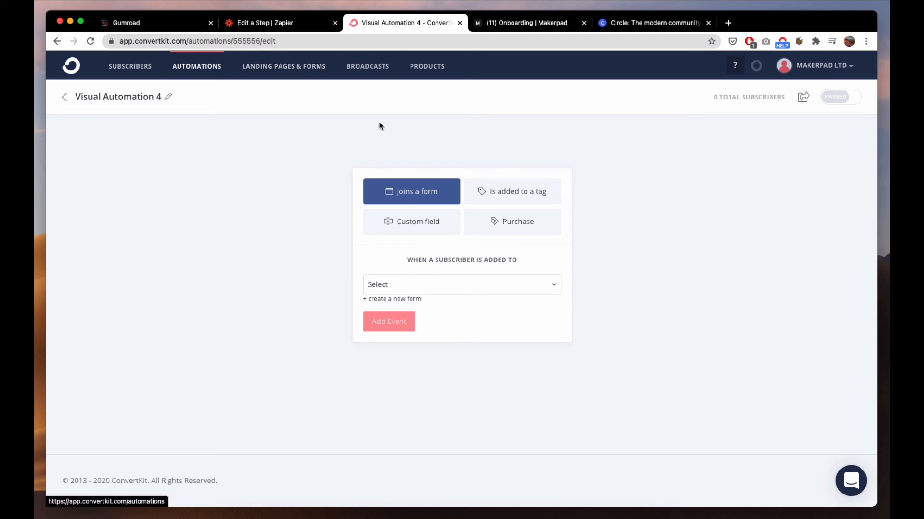
left_click(489, 194)
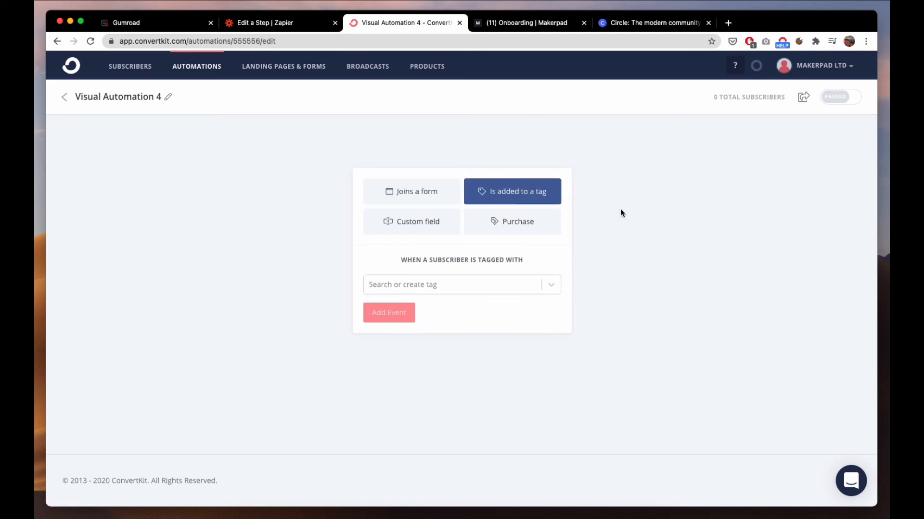
left_click(420, 285)
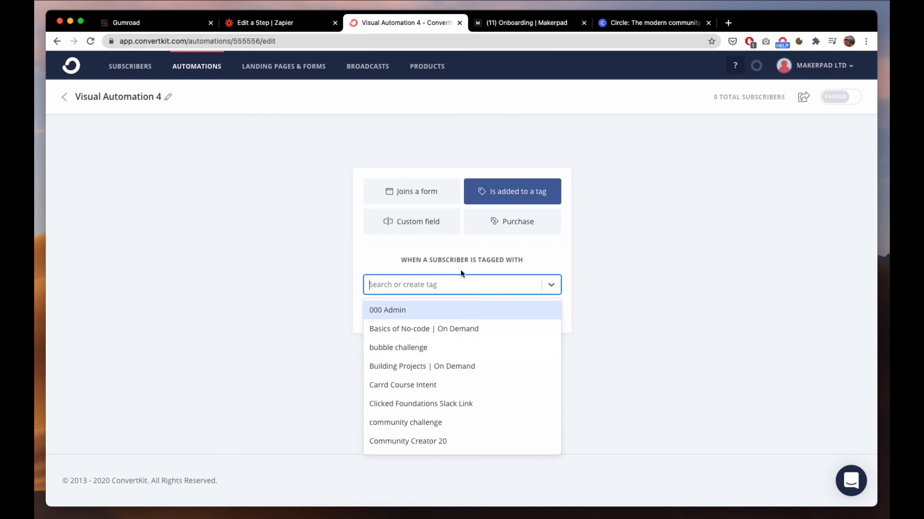
type("pad Pro")
left_click(388, 325)
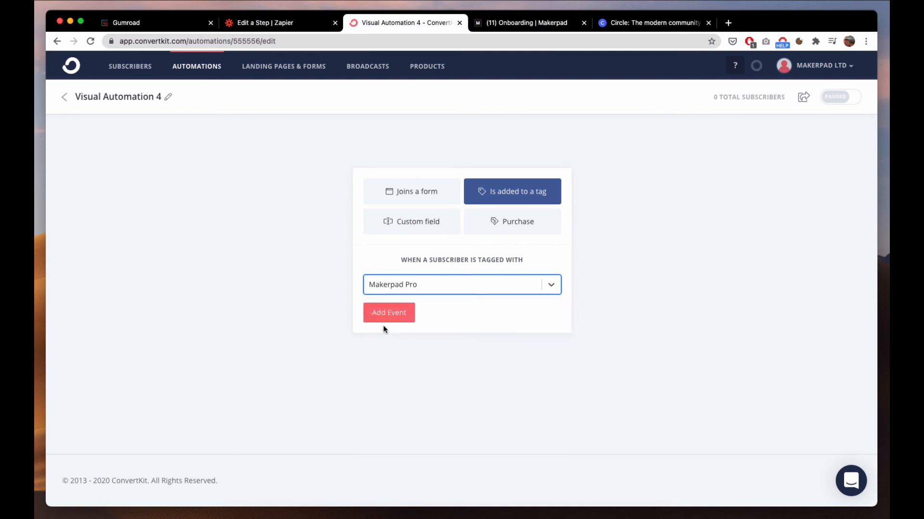
left_click(388, 313)
Check the Zap's tagging action in Zapier, and add the Makerpad PRO Subs email sequence below the Makerpad Pro event in the ConvertKit automation.
left_click(265, 24)
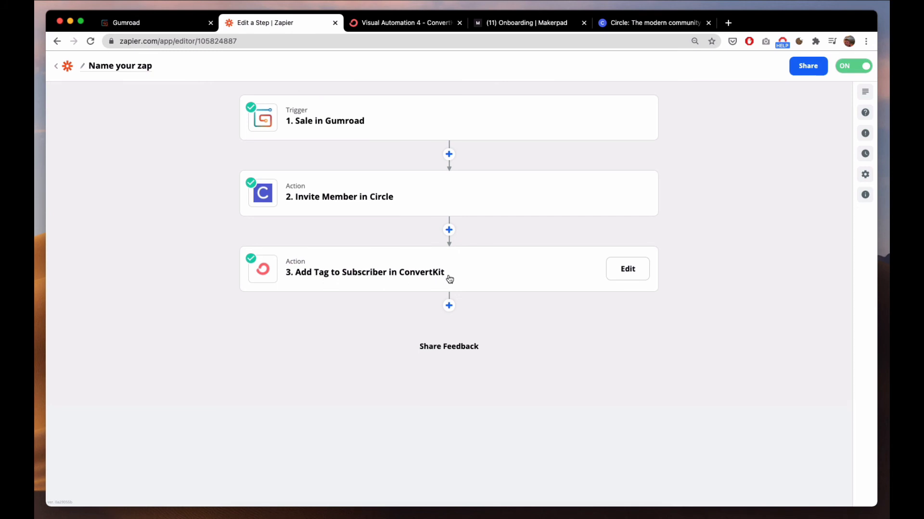
left_click(396, 24)
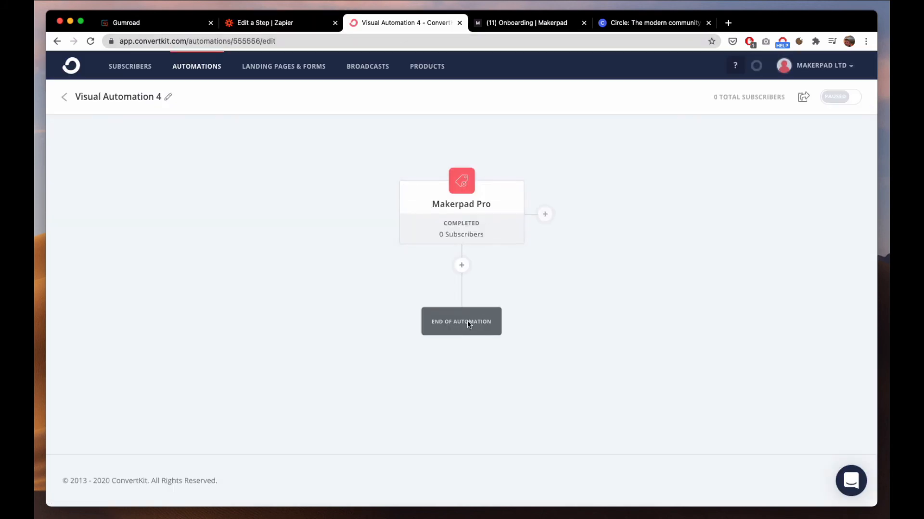
left_click(463, 265)
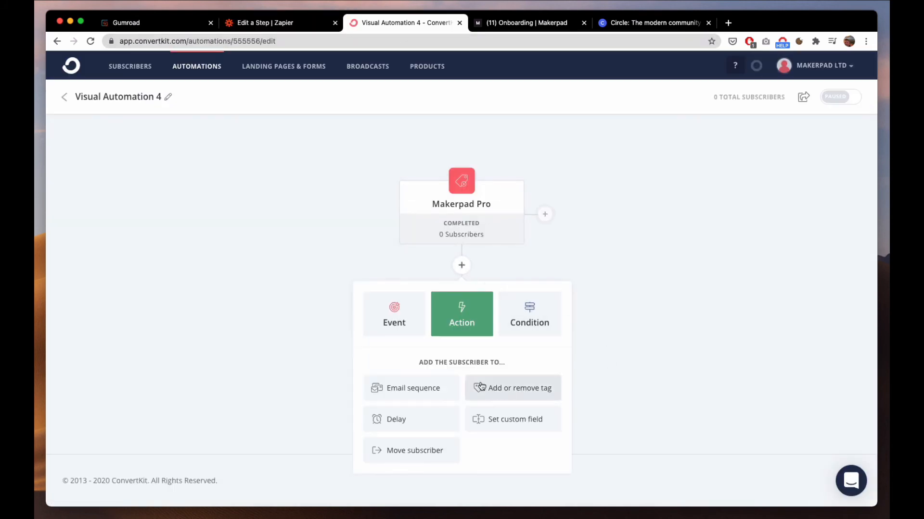
left_click(413, 387)
left_click(441, 385)
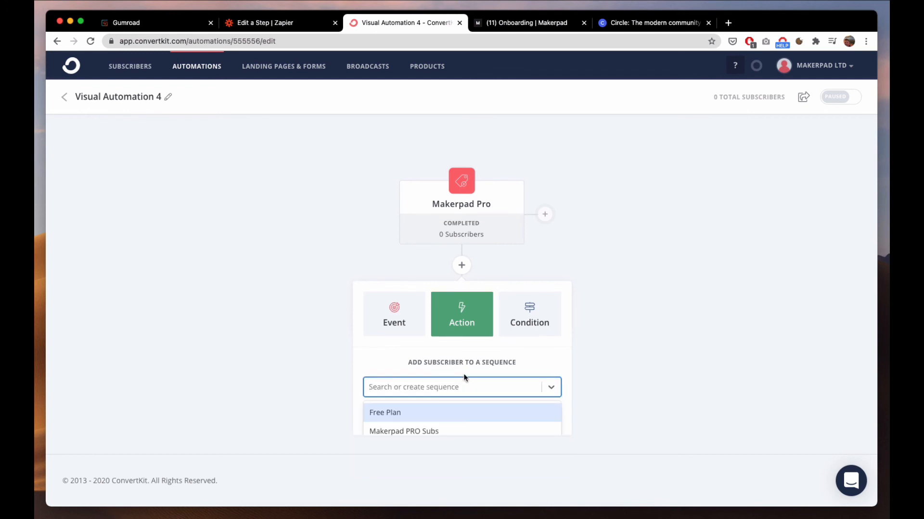
left_click(445, 427)
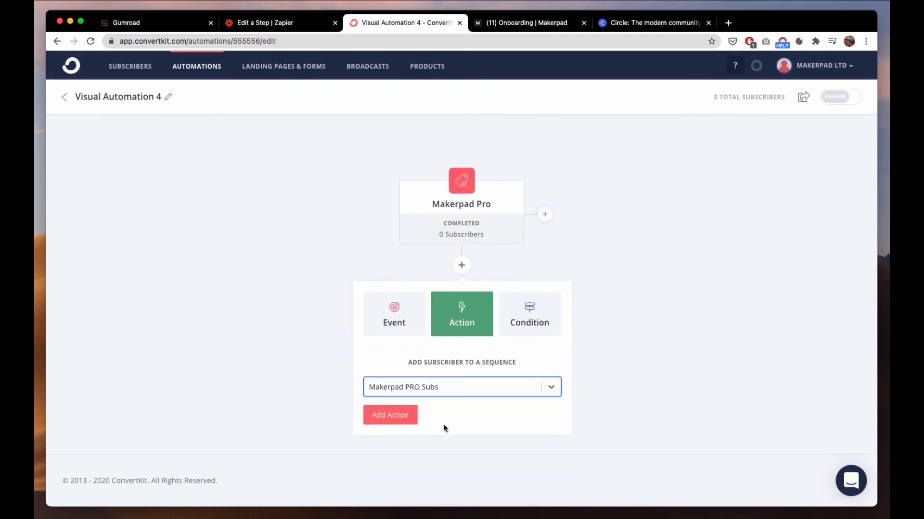
left_click(393, 416)
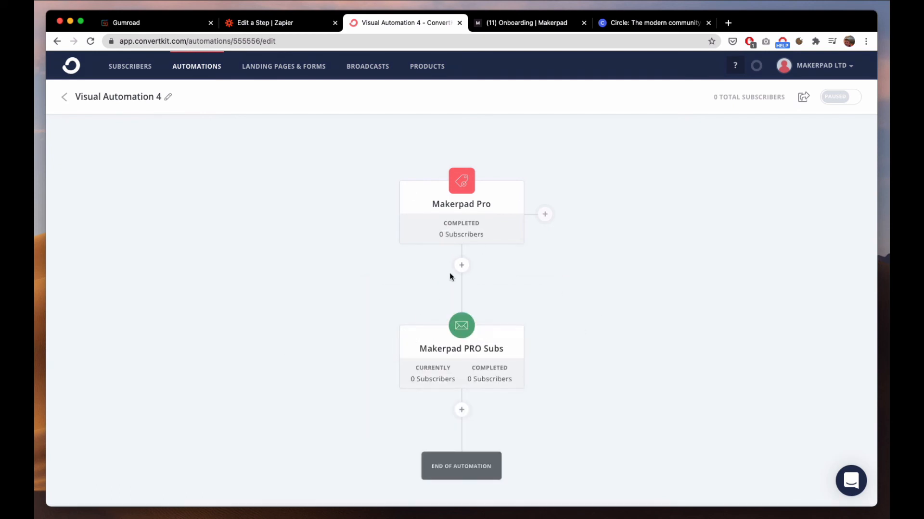
Open the Makerpad PRO Subs sequence, examine its emails and the welcome email's content, and return to the Zap in Zapier.
left_click(190, 68)
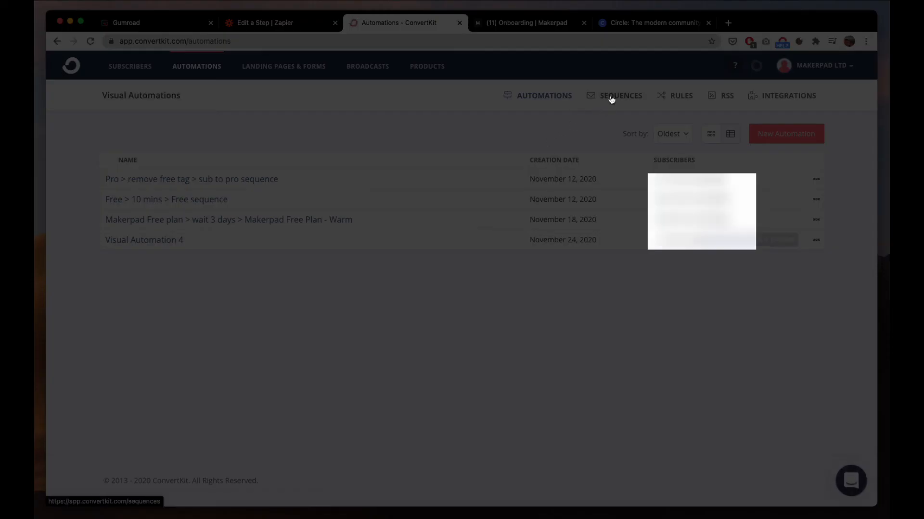
left_click(611, 97)
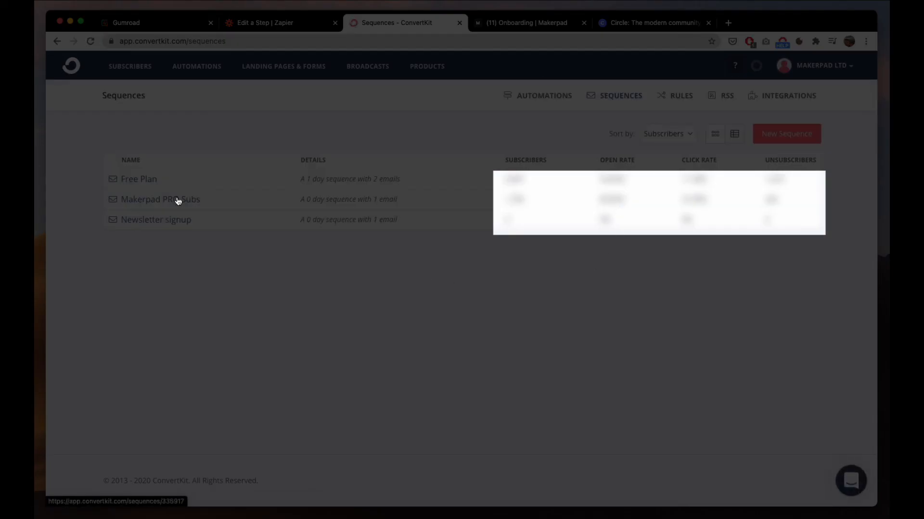
left_click(175, 202)
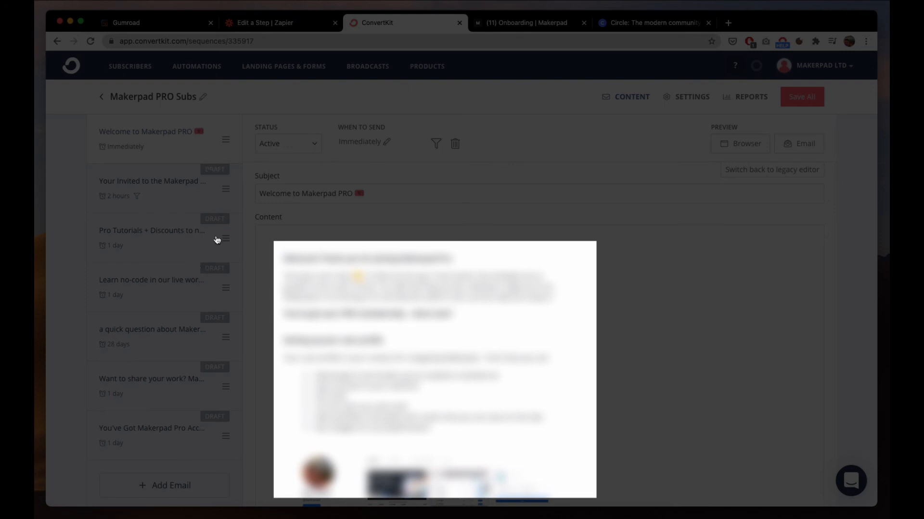
scroll(645, 259, "down", 5)
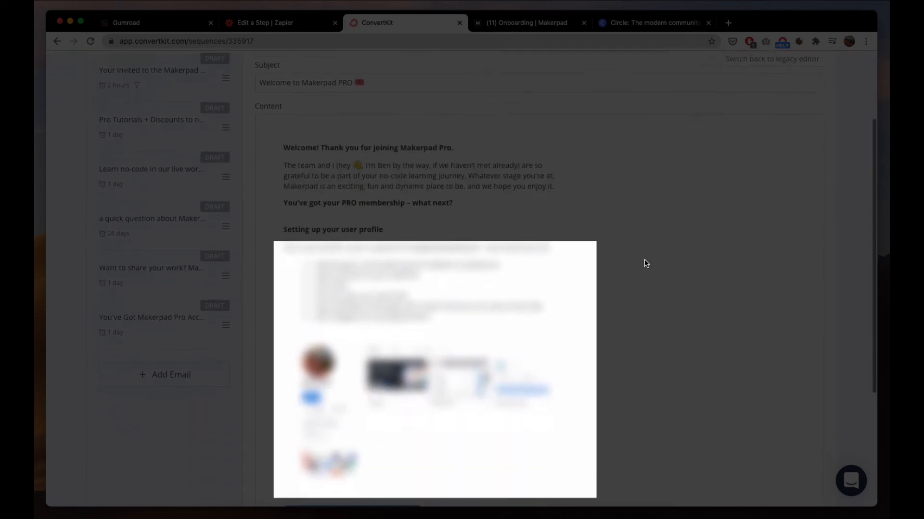
scroll(645, 259, "up", 6)
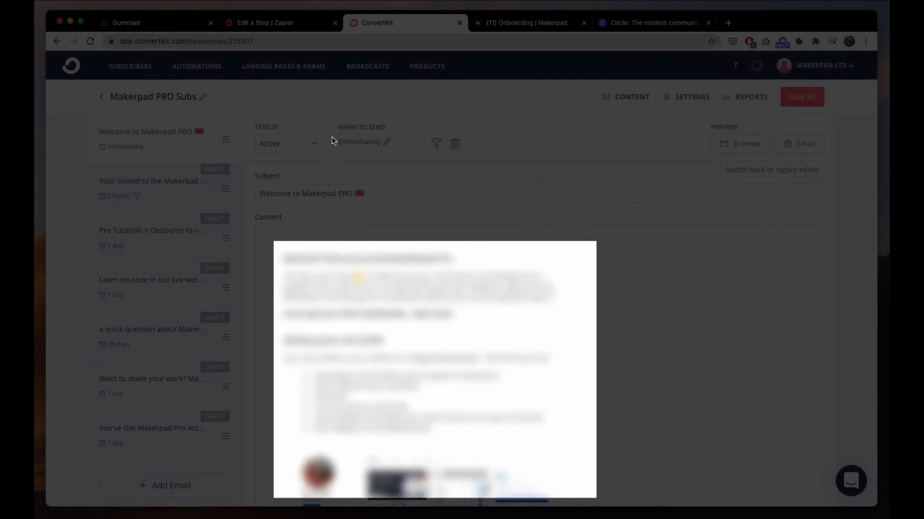
left_click(283, 24)
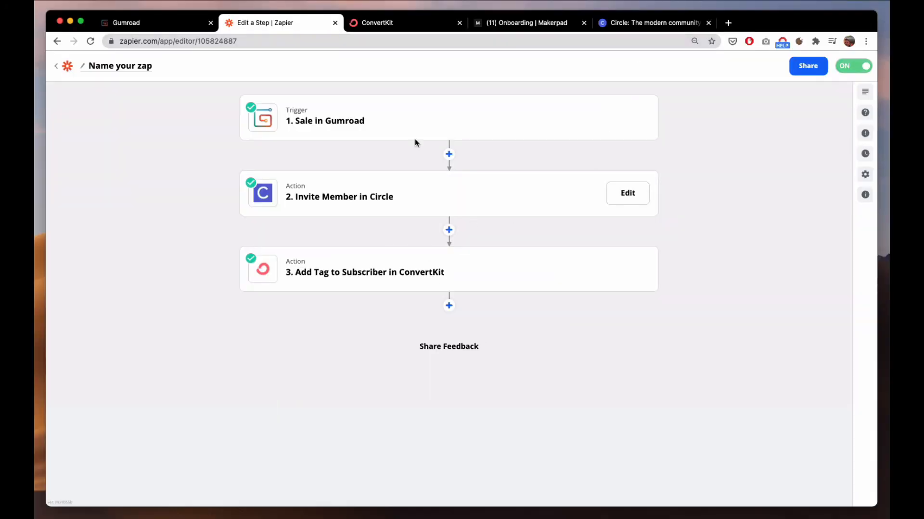